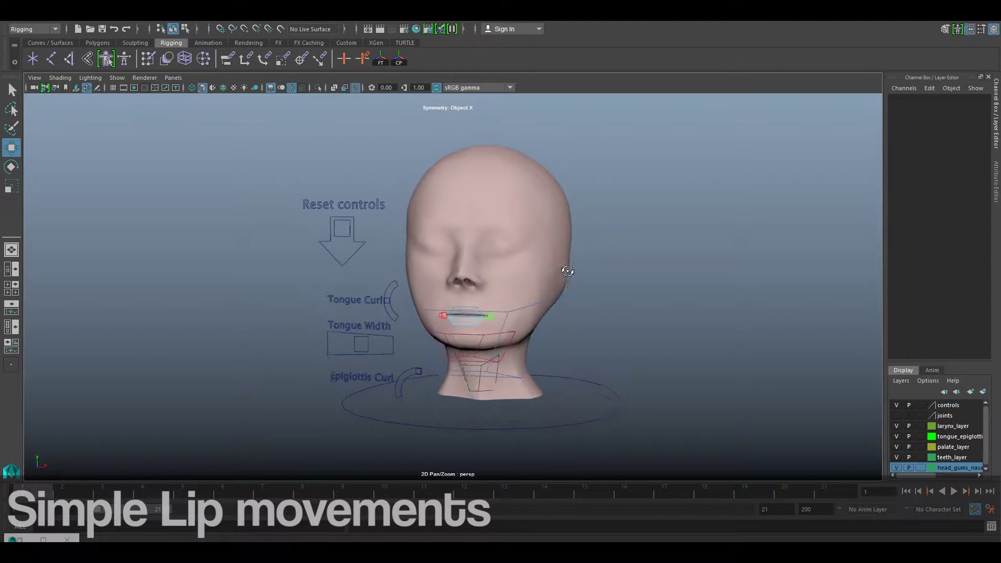
Step: Rotate the jaw control open, then select the Reset controls box to close the mouth
alt+drag(478, 250, 580, 331)
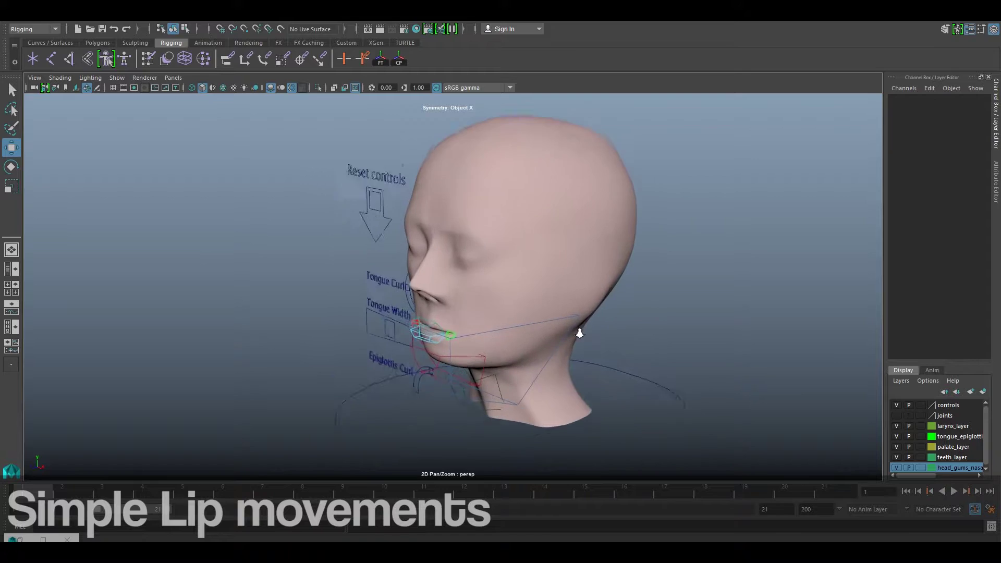
click(512, 311)
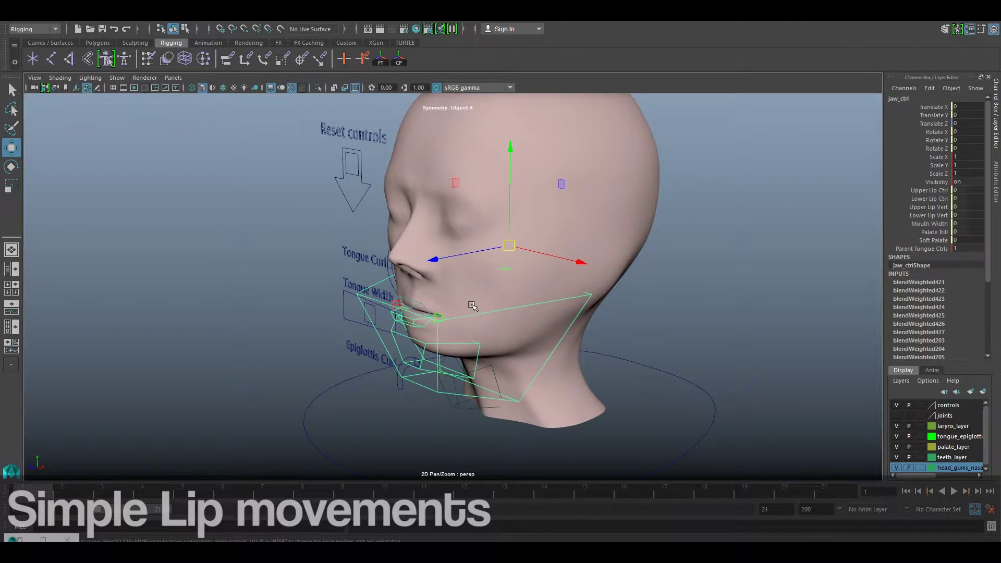
key(e)
drag(441, 261, 449, 218)
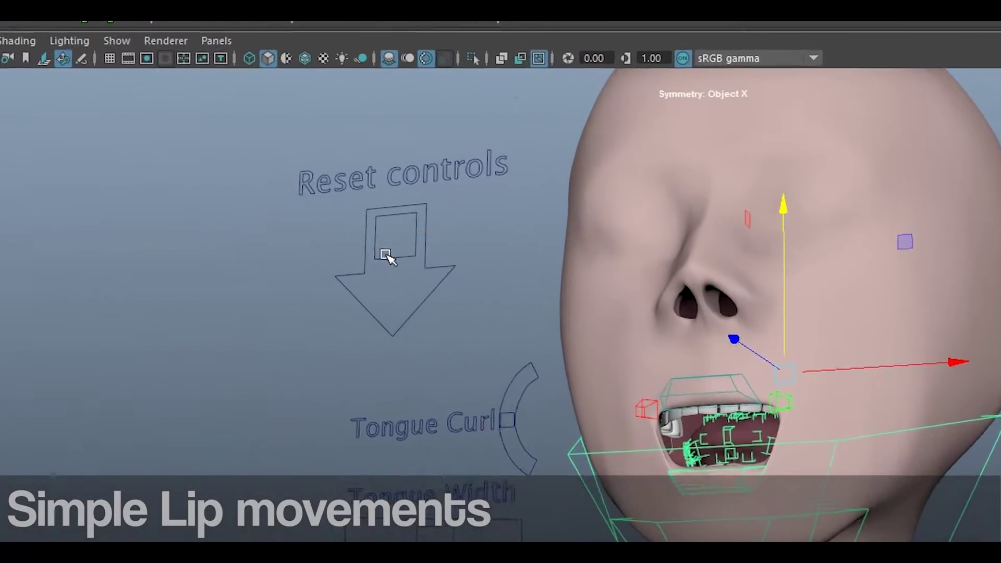
click(302, 199)
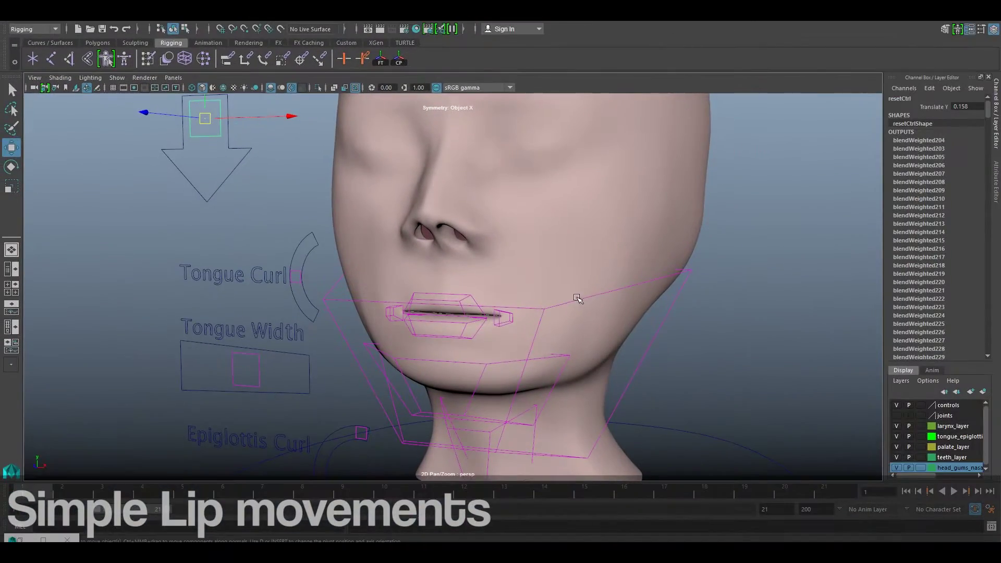
Step: Use the jaw control's Upper Lip Ctrl to raise the upper lip, and pull the lower lip down slightly
click(538, 310)
click(933, 190)
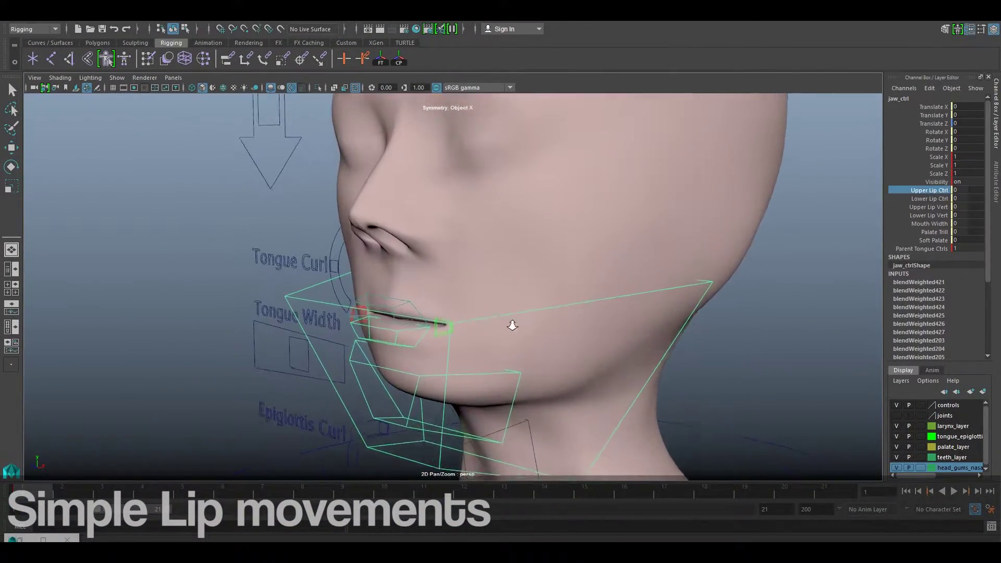
alt+drag(512, 326, 481, 295)
middle_drag(429, 235, 510, 248)
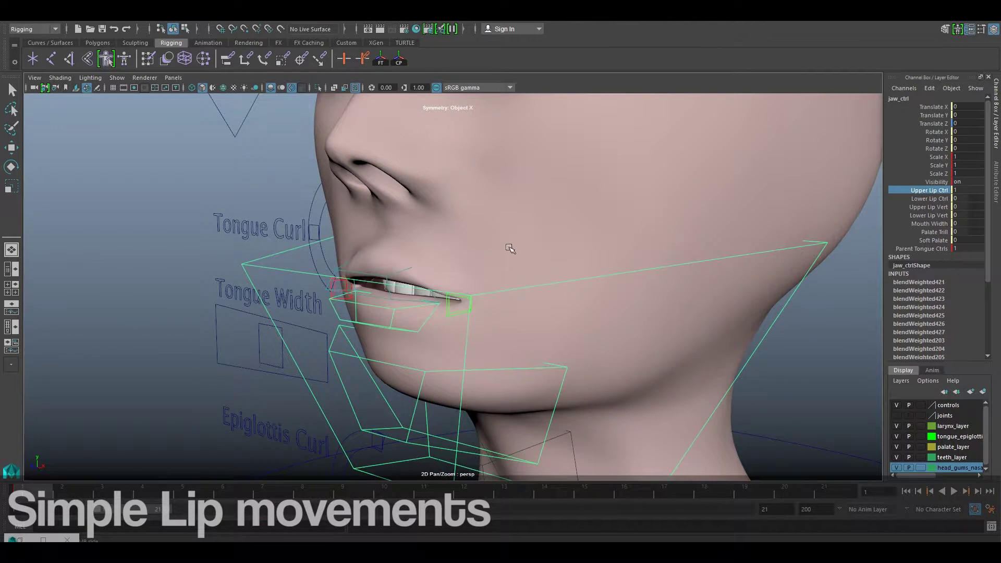
middle_drag(451, 290, 437, 296)
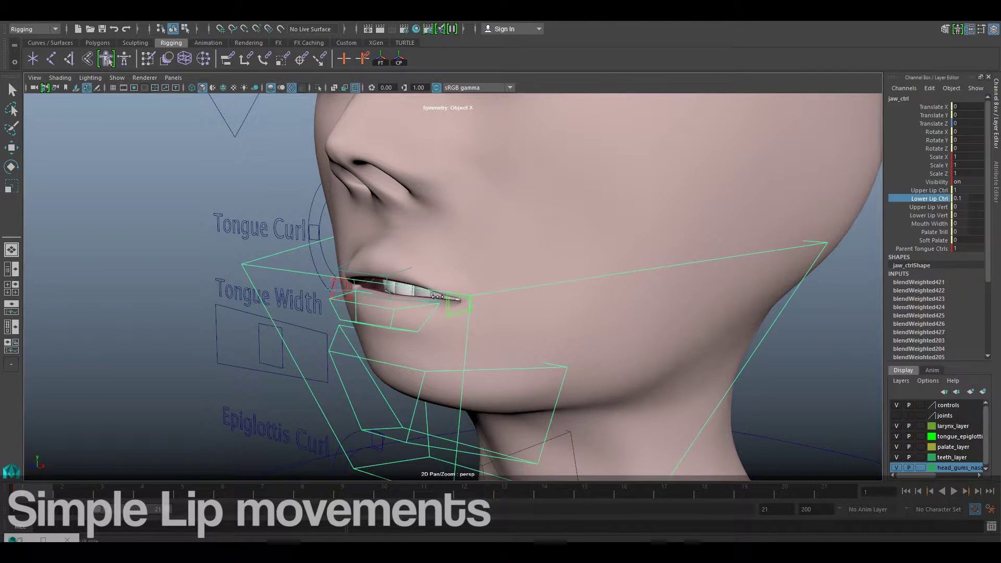
alt+drag(437, 295, 460, 299)
Step: Close the upper lip over the teeth, raise the lower lip and widen the mouth corners
mouse_move(750, 240)
middle_down()
mouse_move(509, 273)
mouse_move(899, 266)
middle_up()
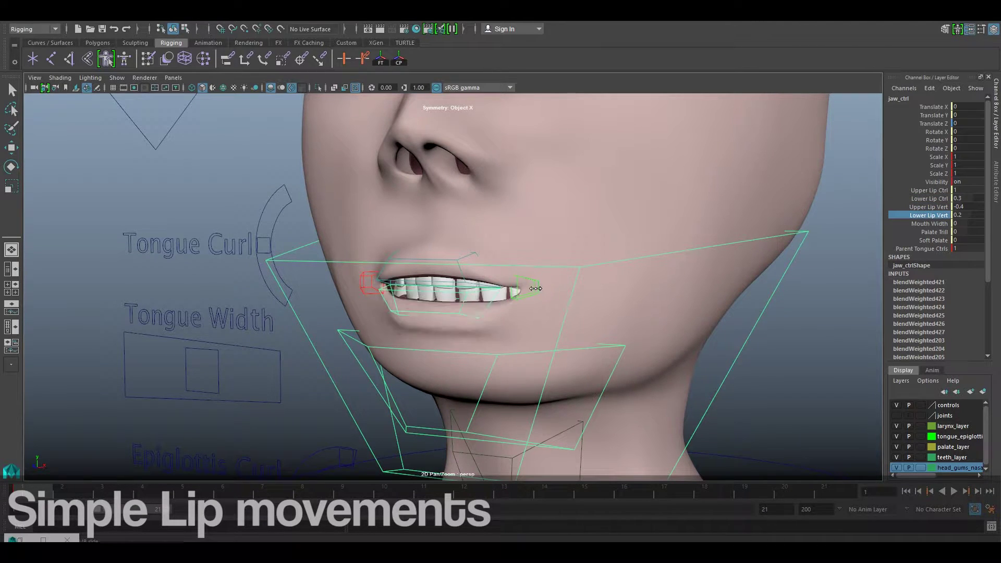
middle_drag(536, 289, 898, 254)
mouse_move(576, 290)
middle_down()
mouse_move(504, 277)
mouse_move(576, 290)
middle_up()
scroll(524, 242, down, 5)
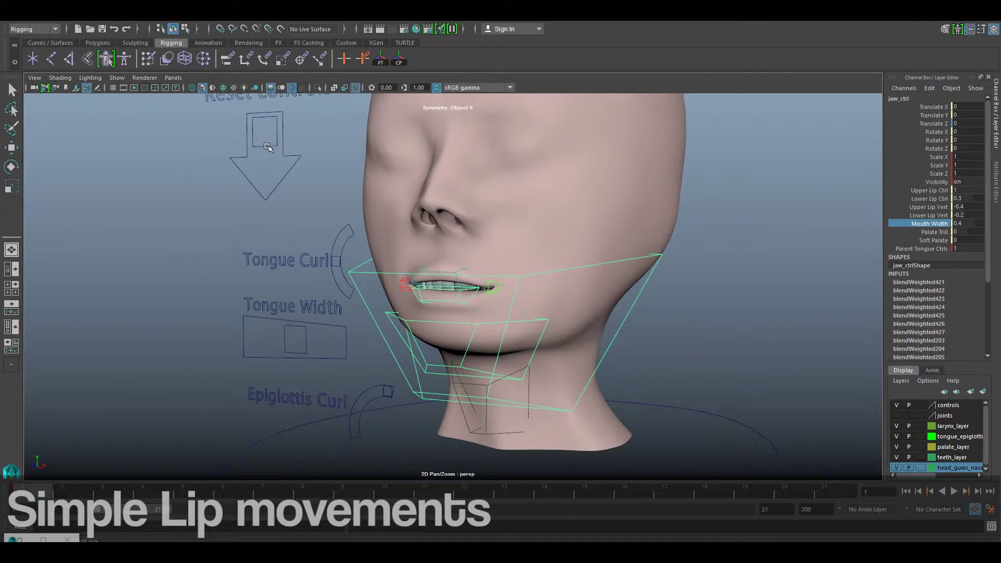
Step: Move the Reset controls box to return the lips to neutral, then reselect the jaw control
click(266, 153)
key(w)
drag(266, 156, 267, 157)
scroll(469, 313, up, 5)
scroll(424, 380, up, 2)
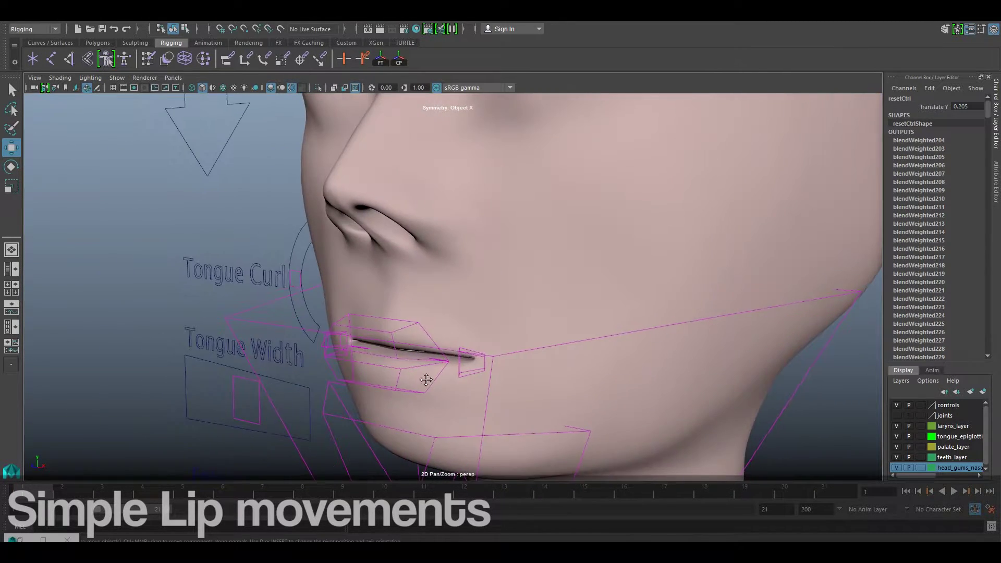
click(499, 245)
scroll(499, 245, down, 5)
mouse_move(509, 409)
alt+mouse_down()
mouse_move(474, 152)
mouse_move(470, 176)
alt+mouse_up()
Step: Drop the jaw open and hide the head_gums_nasal layer to expose teeth and tongue
middle_drag(471, 176, 475, 187)
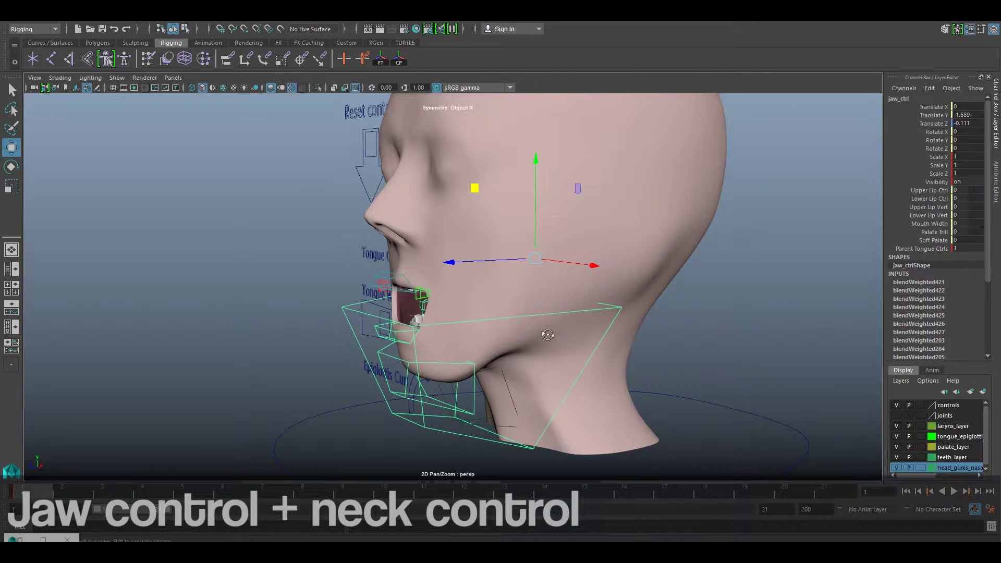
alt+drag(547, 334, 595, 329)
click(896, 468)
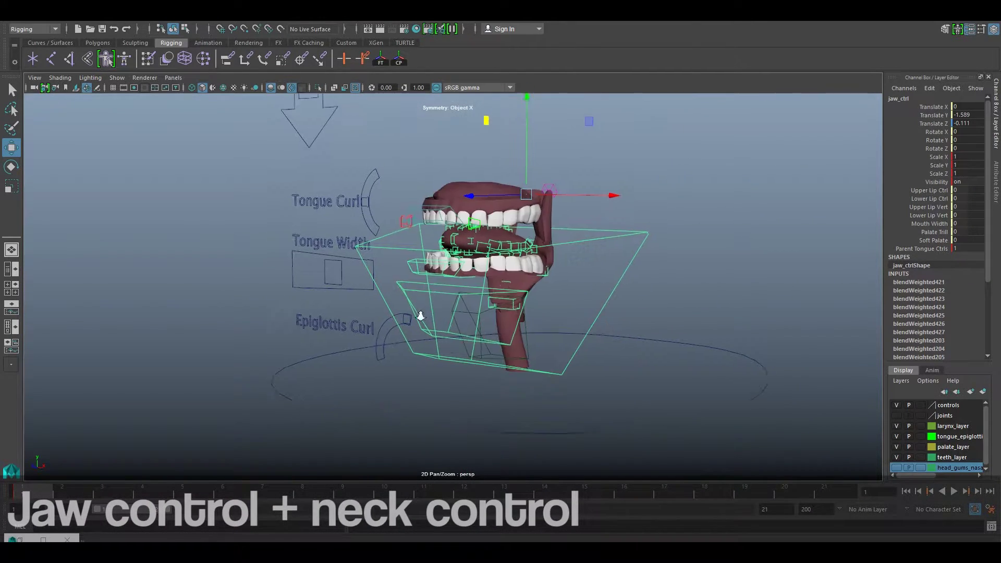
Step: Move the neck control down and forward to shift the neck lower
alt+drag(421, 316, 436, 284)
click(436, 284)
middle_drag(436, 283, 446, 326)
mouse_move(446, 325)
alt+mouse_down()
mouse_move(463, 341)
mouse_move(448, 417)
alt+mouse_up()
scroll(552, 308, up, 3)
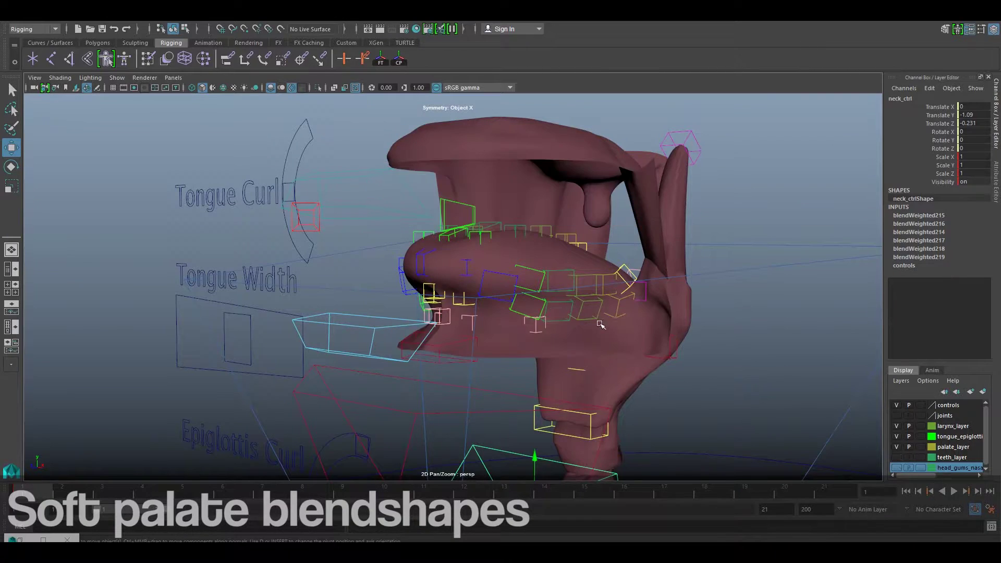
Step: Scrub the jaw control's Palate Trill and Soft Palate attributes, leaving both at 0
alt+drag(600, 325, 678, 354)
scroll(706, 365, up, 3)
alt+middle_drag(705, 365, 625, 328)
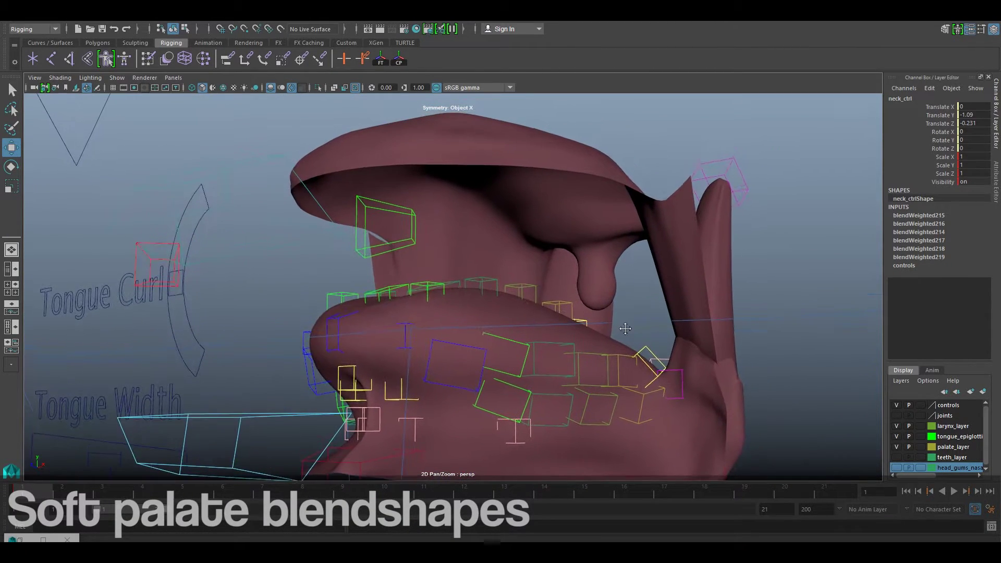
click(770, 322)
click(934, 232)
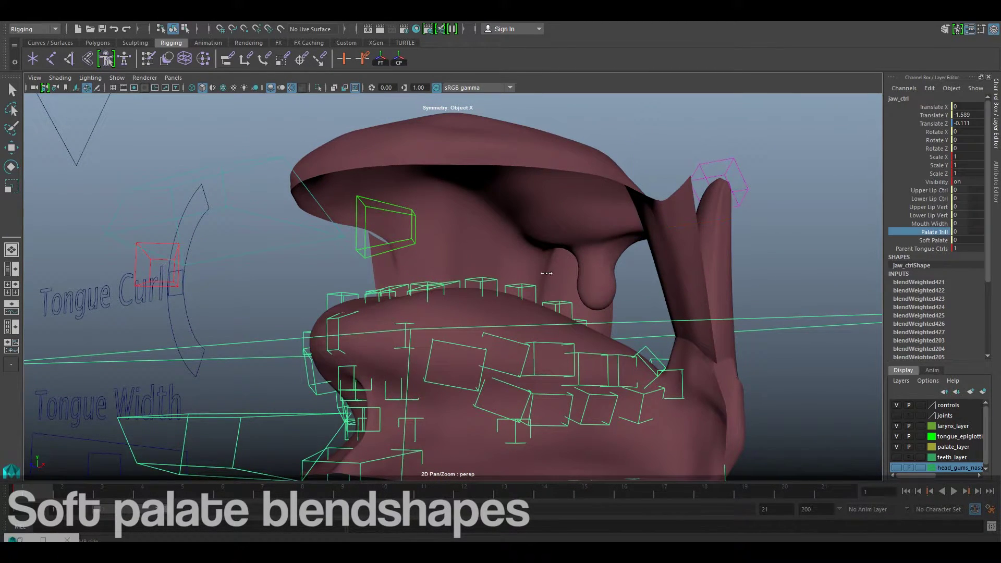
mouse_move(542, 272)
middle_down()
mouse_move(601, 267)
mouse_move(463, 260)
middle_up()
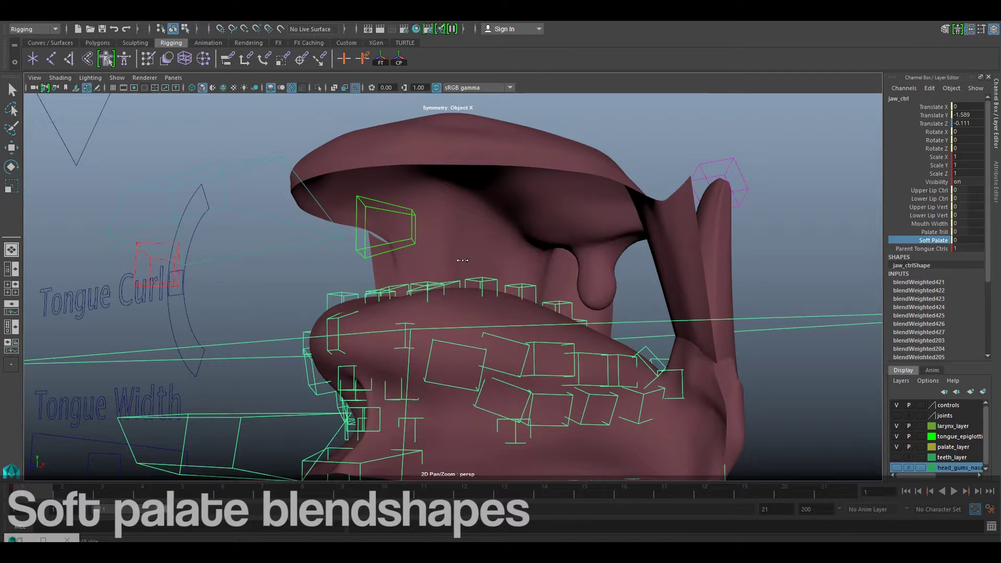
middle_drag(399, 262, 331, 261)
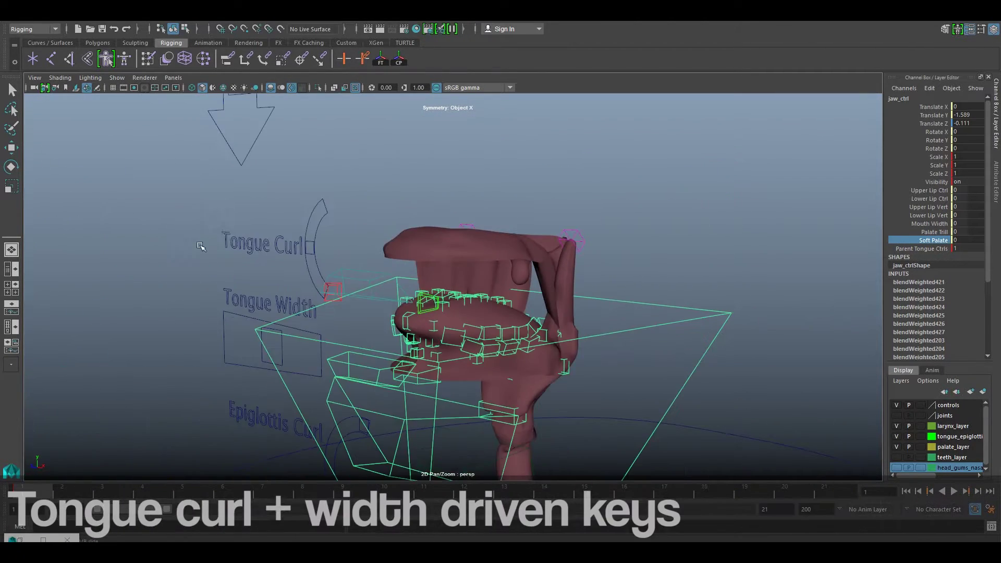
Step: Restore rest shapes with the reset control and hide the palate and teeth geometry
drag(215, 141, 569, 282)
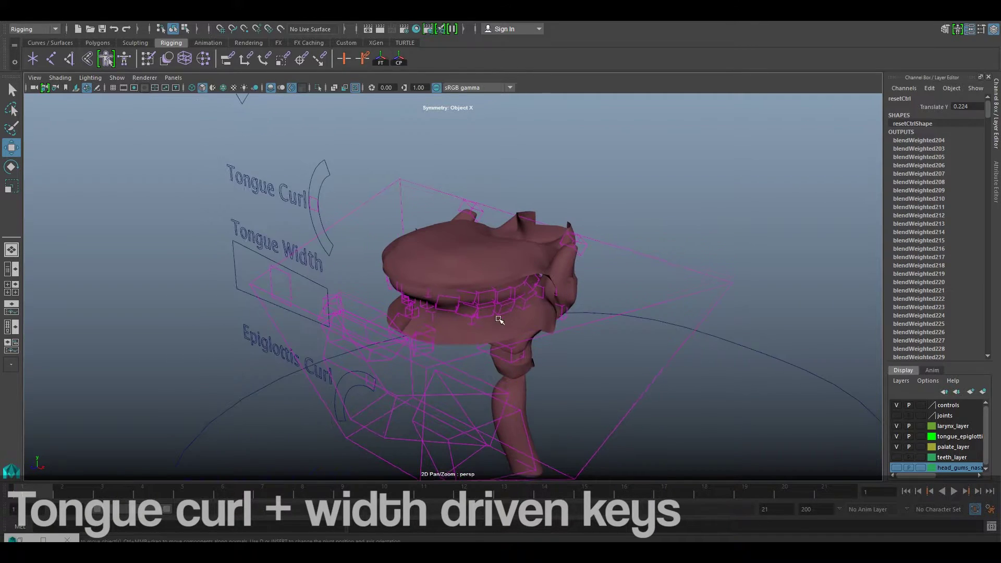
click(896, 447)
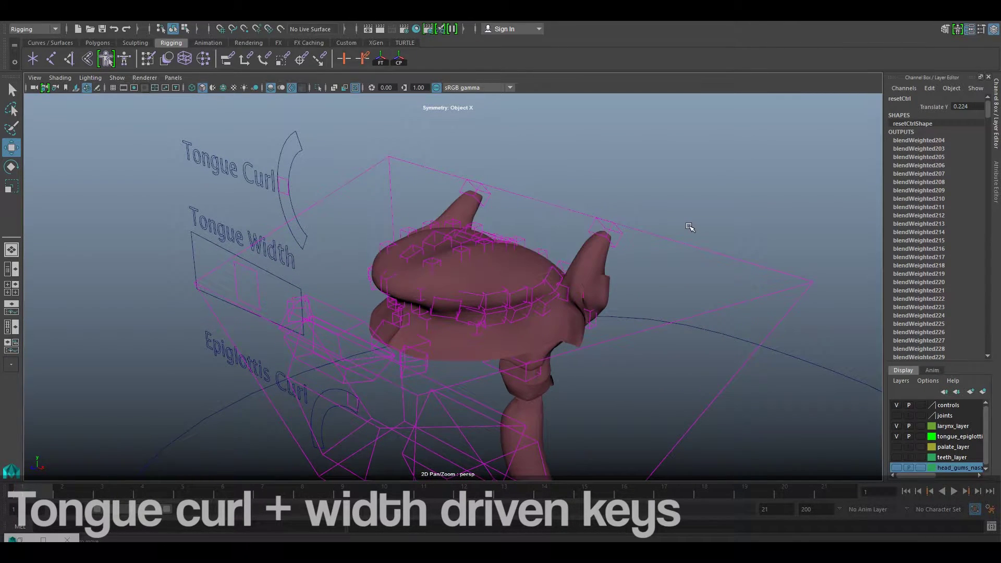
click(686, 223)
mouse_move(686, 223)
alt+mouse_down()
mouse_move(476, 283)
mouse_move(432, 331)
alt+mouse_up()
Step: Rotate the Tongue Curl control to curl the tongue, toggling the control boxes' visibility
click(319, 213)
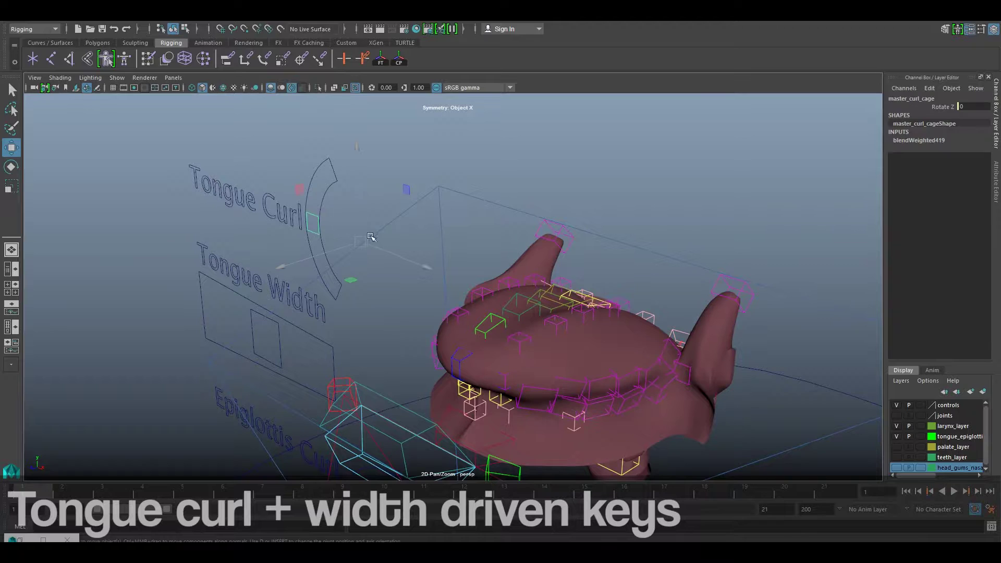
key(e)
click(897, 405)
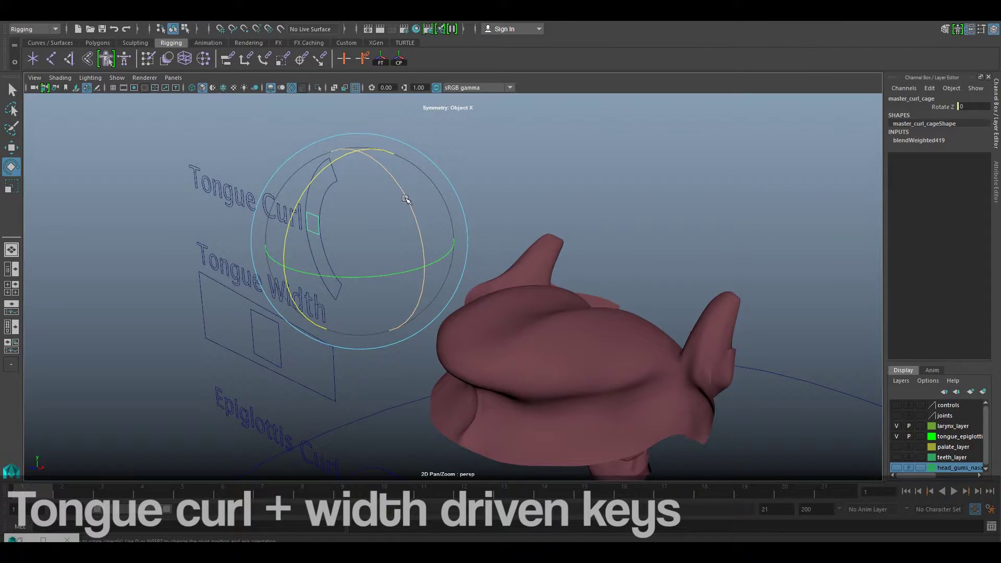
mouse_move(407, 198)
mouse_down()
mouse_move(406, 248)
mouse_move(358, 221)
mouse_up()
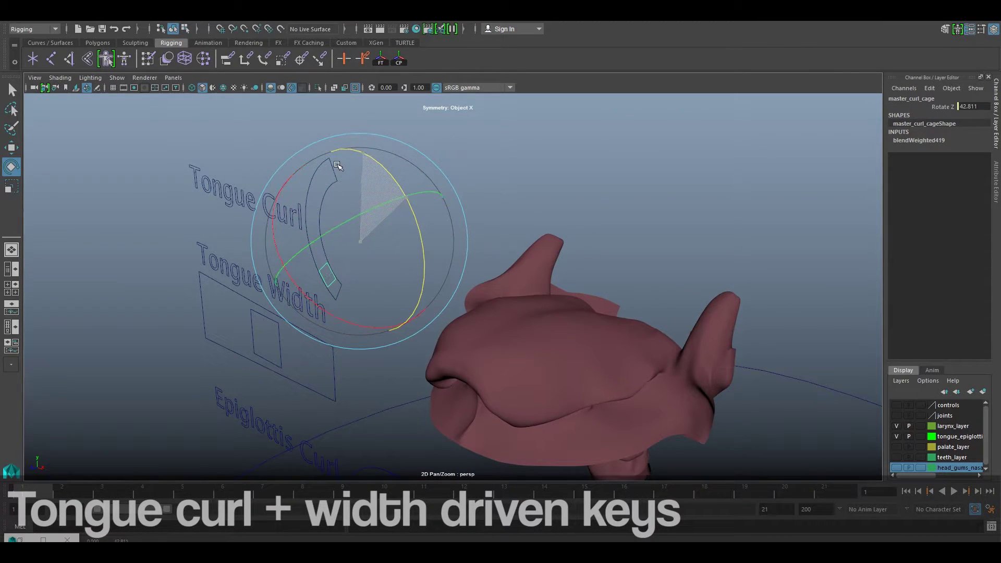
click(896, 405)
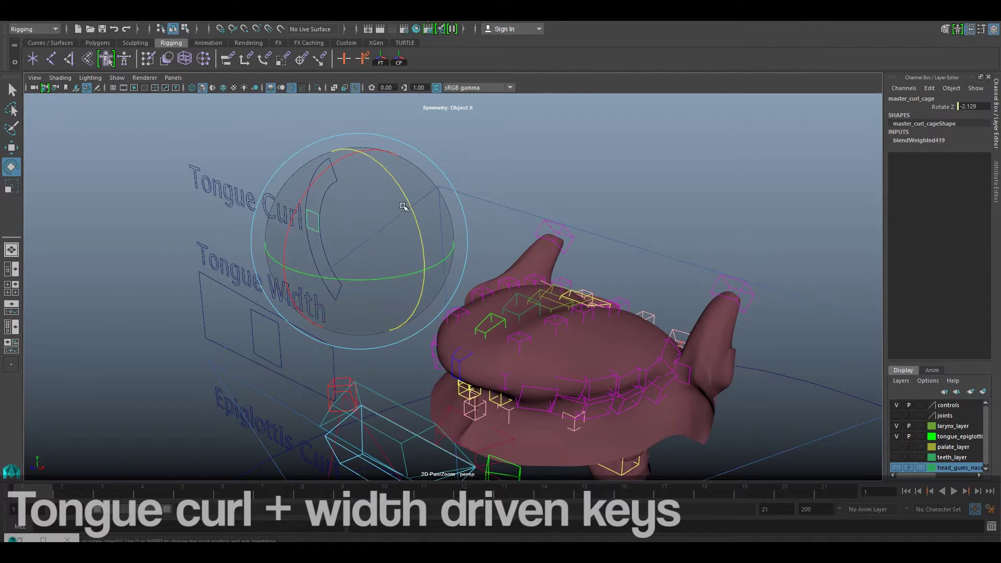
mouse_move(405, 205)
mouse_down()
mouse_move(392, 187)
mouse_move(334, 172)
mouse_move(367, 206)
mouse_up()
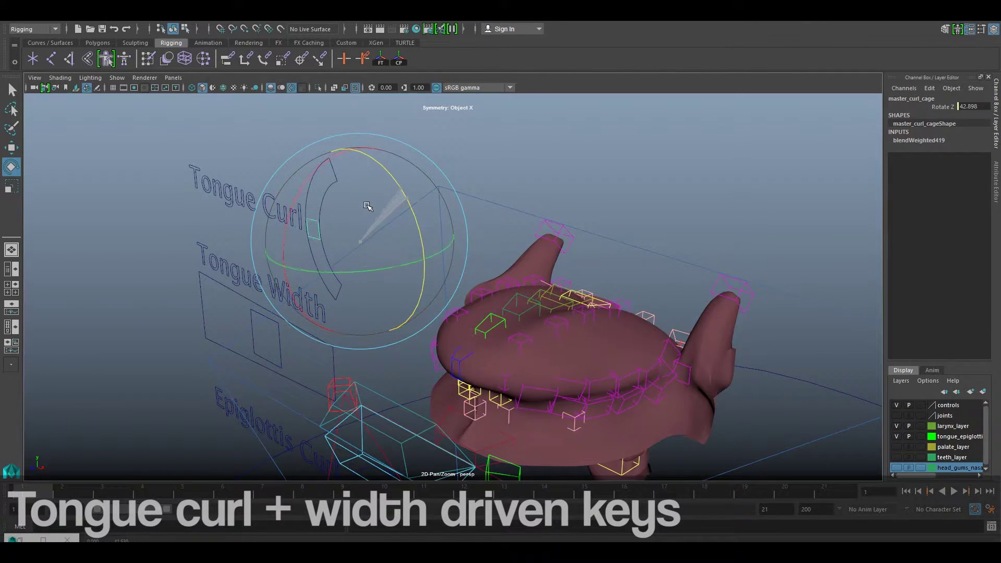
Step: Slide the Tongue Width control slightly along X to widen the tongue
click(279, 343)
click(896, 405)
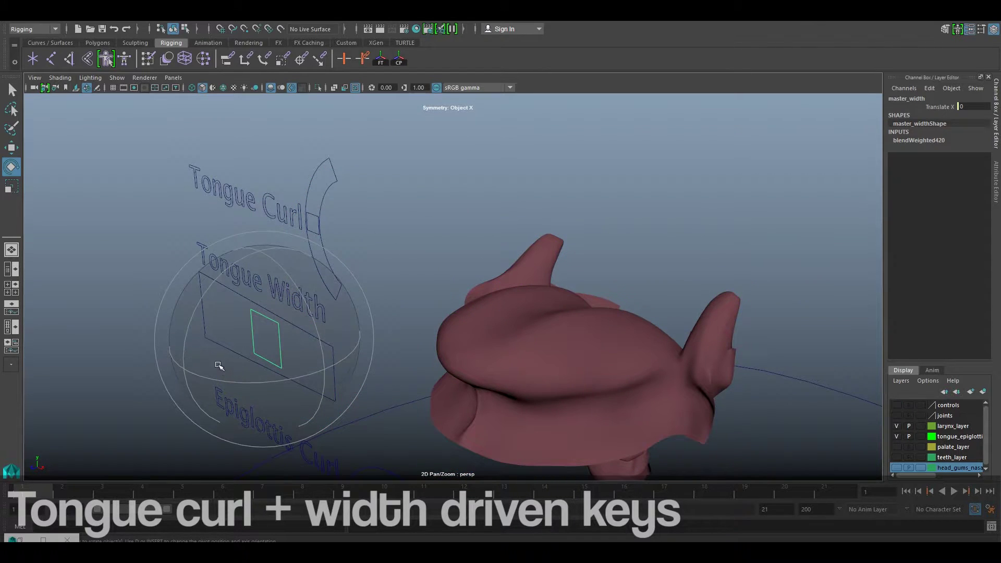
key(w)
mouse_move(308, 365)
mouse_down()
mouse_move(334, 357)
mouse_move(264, 339)
mouse_up()
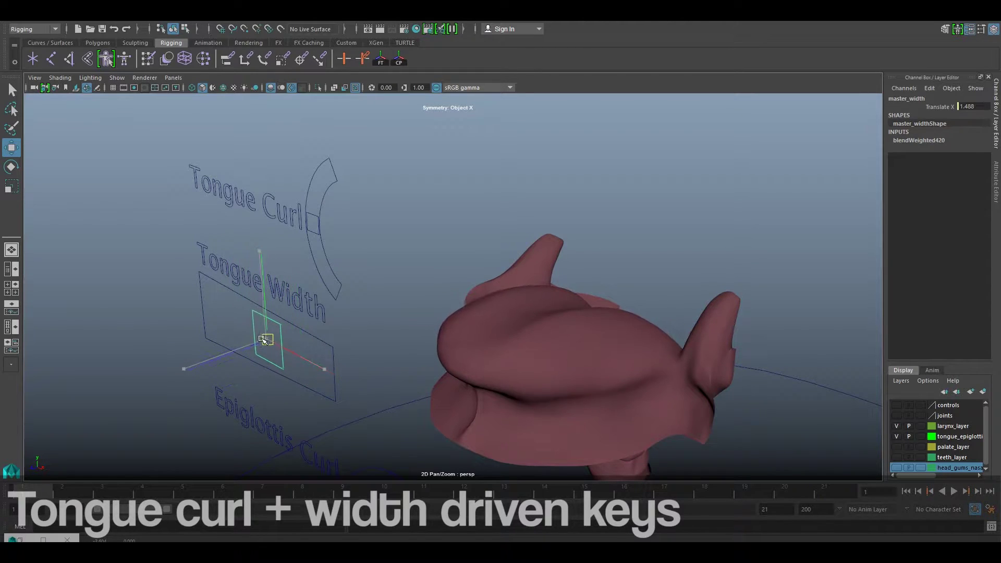
click(895, 406)
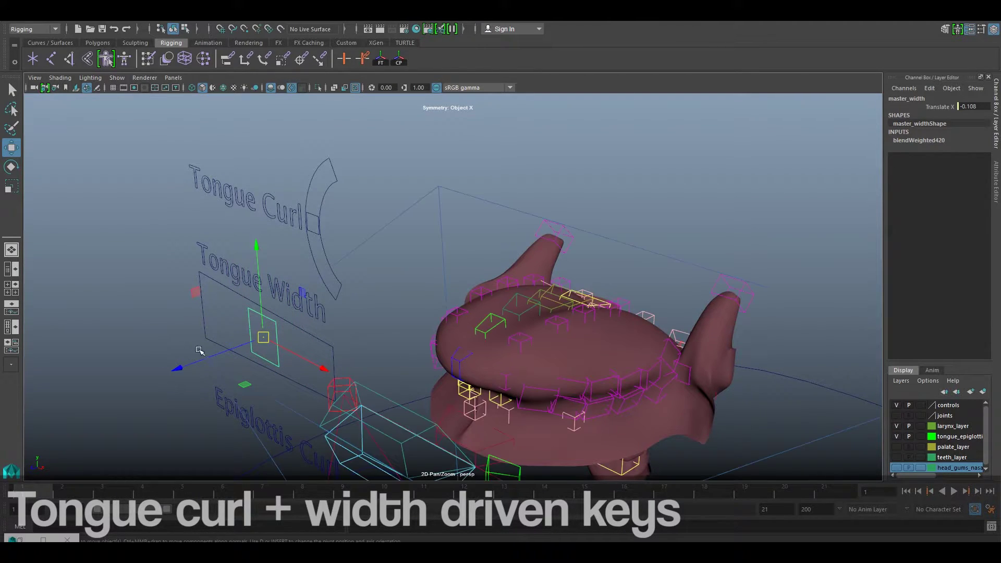
drag(269, 339, 267, 338)
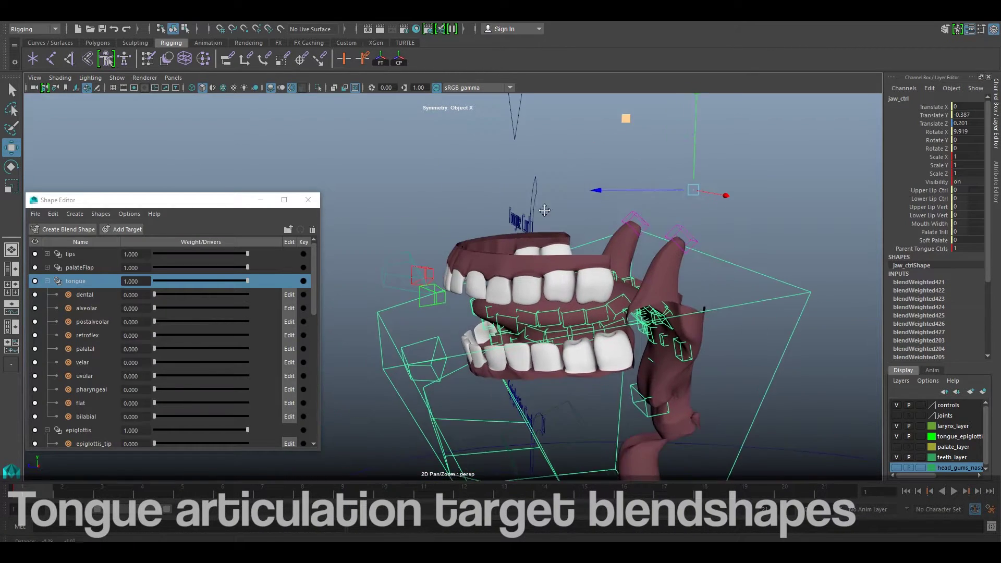
Step: Hide the rig controls, then push the dental, alveolar and postalveolar targets to 1 and back to 0
click(896, 405)
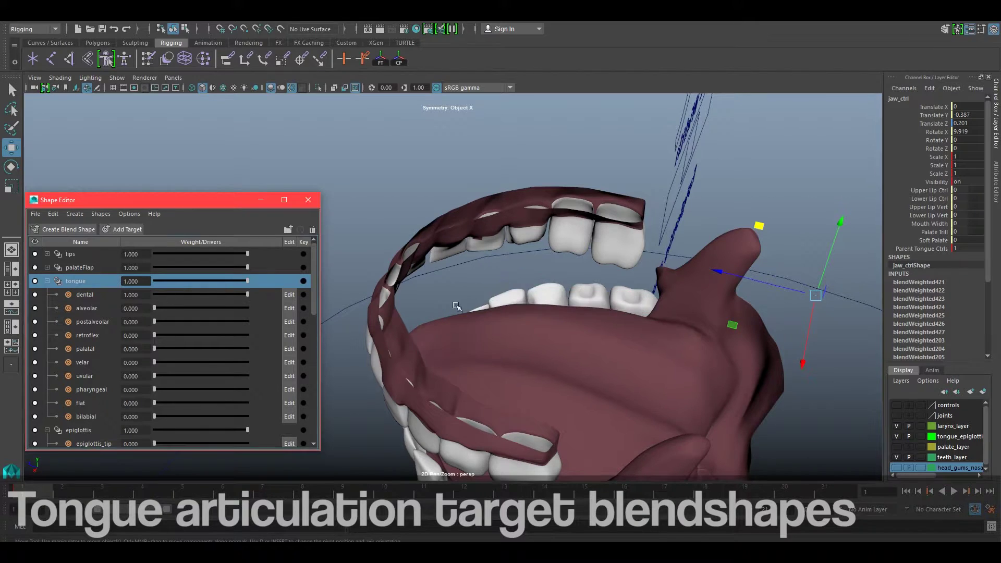
click(247, 295)
drag(245, 295, 86, 302)
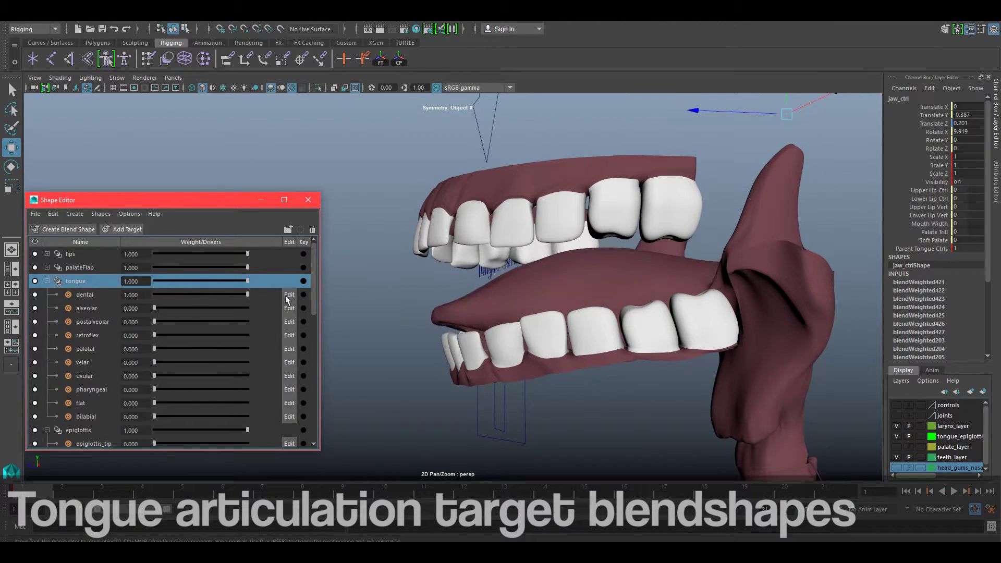
click(158, 311)
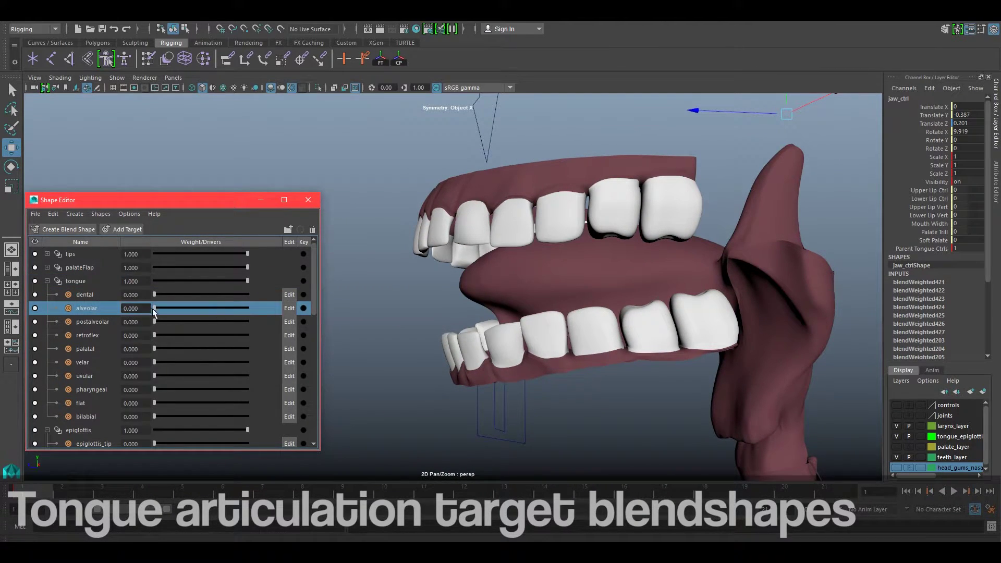
drag(154, 308, 7, 320)
drag(154, 322, 174, 327)
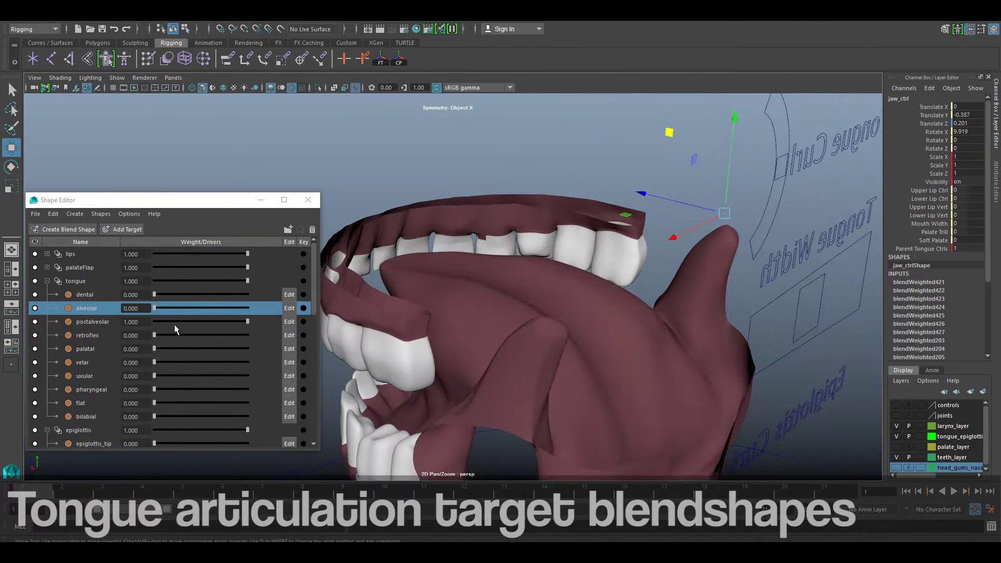
drag(248, 321, 154, 322)
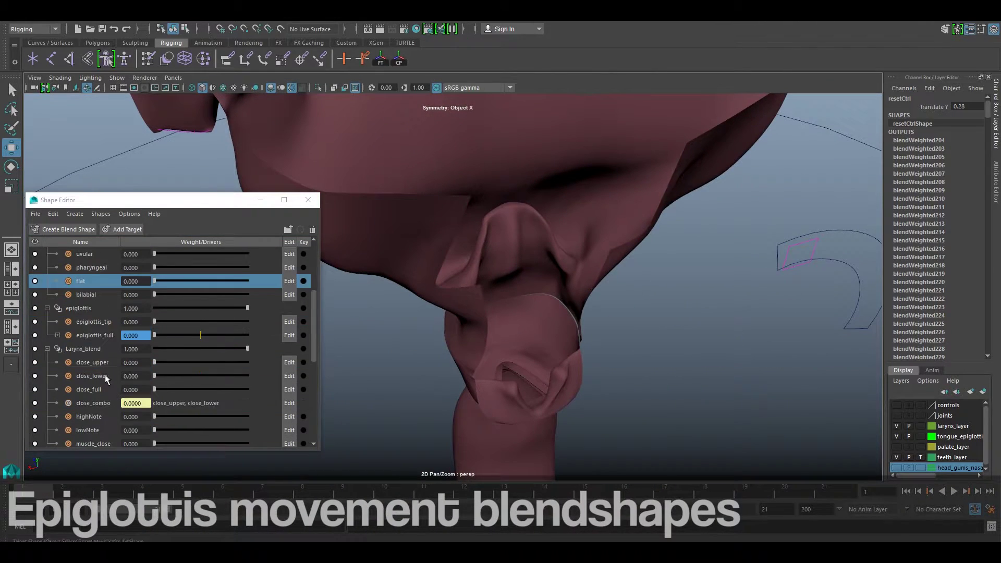
Step: Flex the epiglottis_tip and epiglottis_full target shapes, letting them return to rest
click(214, 322)
mouse_move(155, 323)
mouse_down()
mouse_move(279, 323)
mouse_move(84, 335)
mouse_up()
mouse_move(154, 335)
mouse_down()
mouse_move(208, 333)
mouse_move(96, 339)
mouse_move(205, 336)
mouse_move(116, 341)
mouse_up()
Step: Rotate the epi_curl control to curl the epiglottis
click(770, 283)
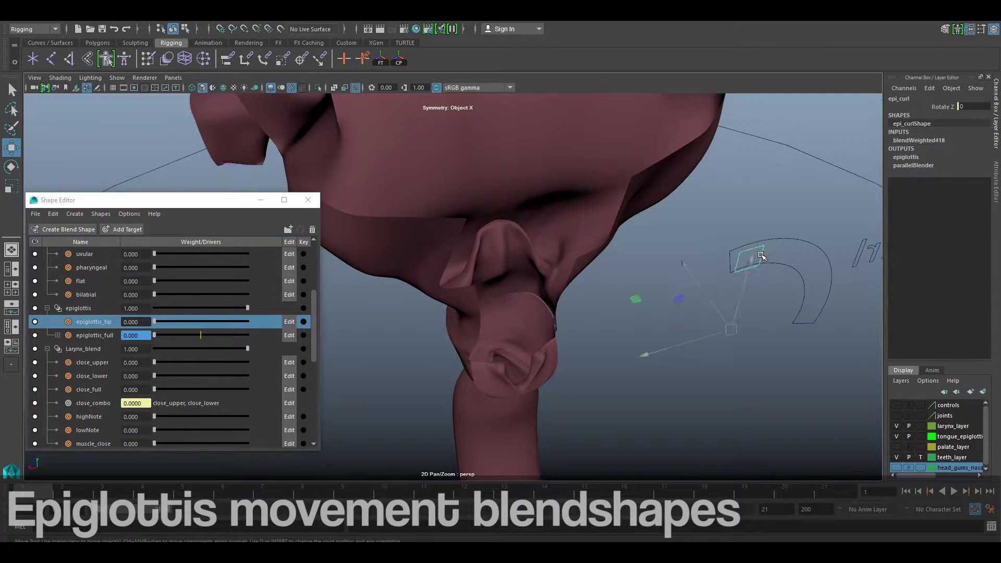
key(e)
mouse_move(783, 308)
mouse_down()
mouse_move(726, 290)
mouse_move(792, 291)
mouse_up()
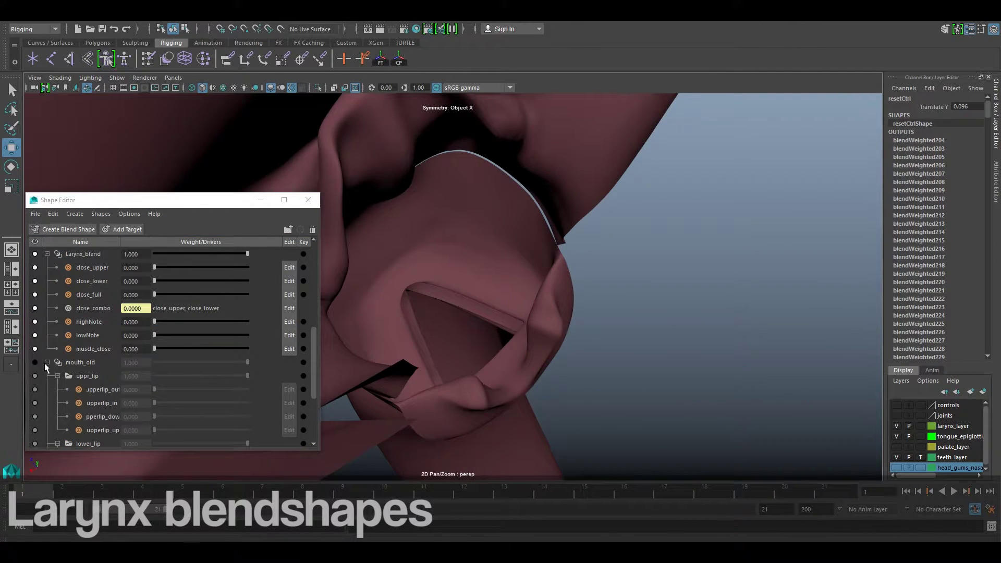
Step: Collapse mouth_old and try muscle_close, then zero close_upper, close_lower and close_full
click(46, 362)
mouse_move(153, 414)
mouse_down()
mouse_move(308, 421)
mouse_move(80, 420)
mouse_move(253, 421)
mouse_up()
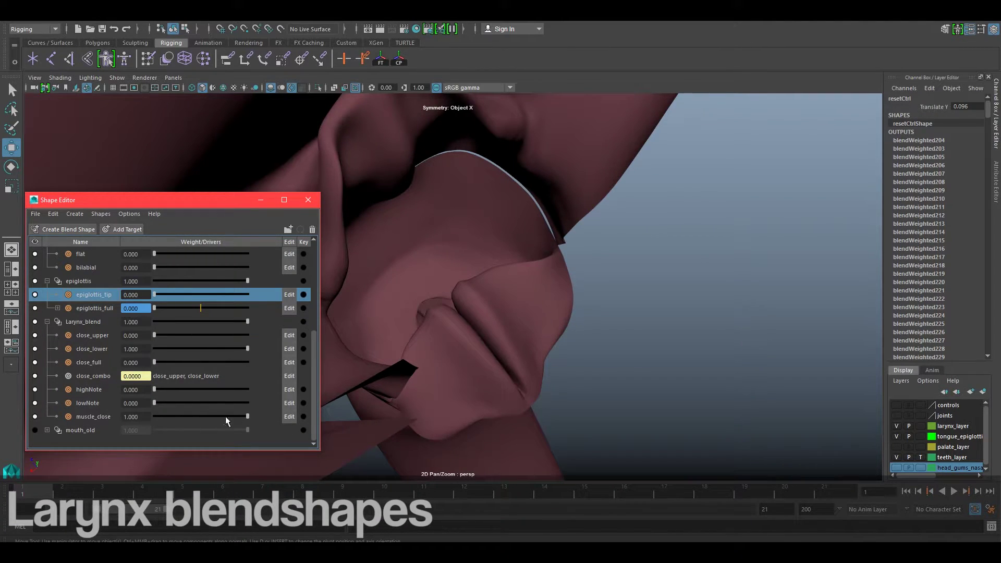
drag(205, 338, 249, 339)
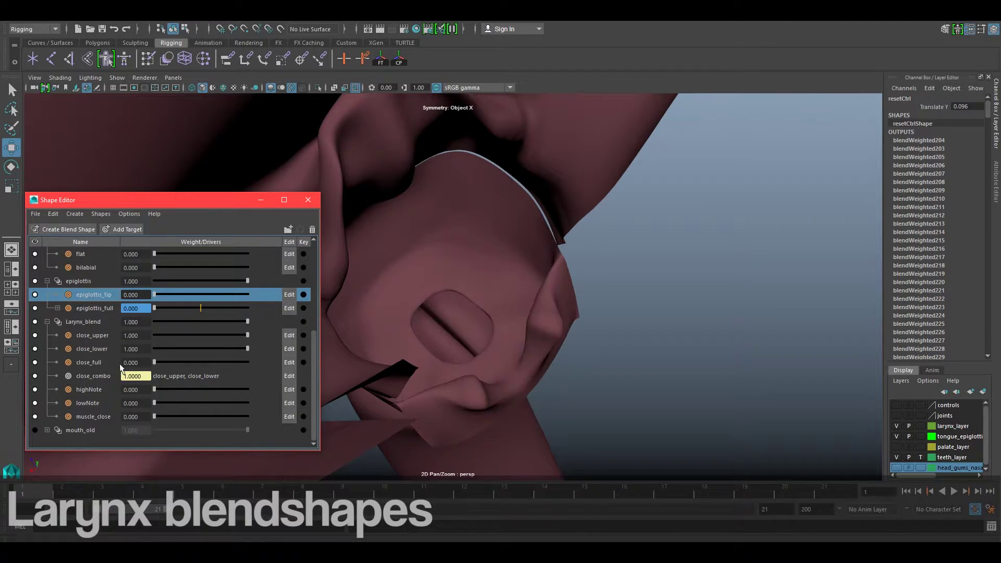
scroll(219, 394, up, 1)
drag(227, 389, 146, 389)
drag(247, 376, 87, 376)
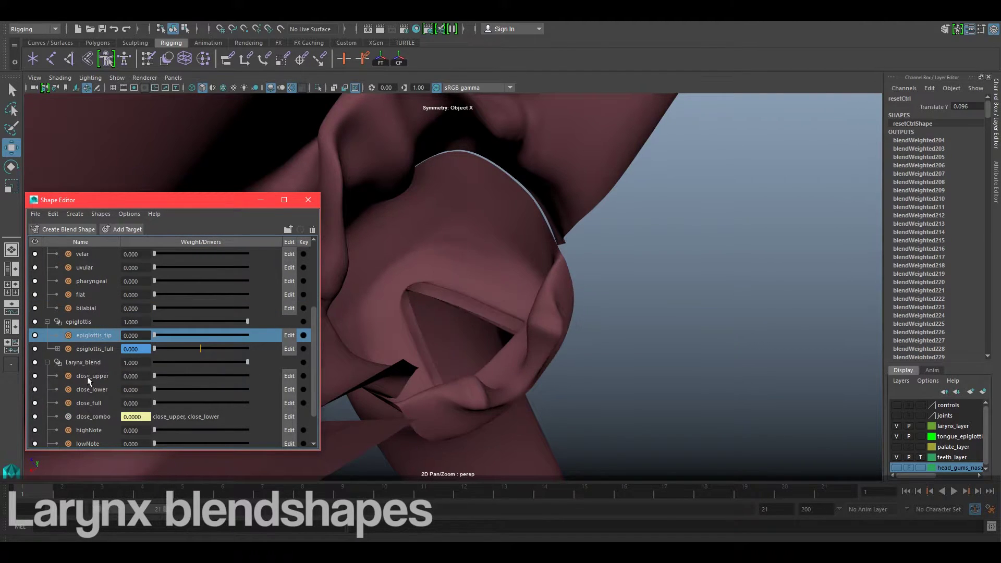
drag(168, 402, 146, 403)
mouse_move(521, 339)
alt+mouse_down()
mouse_move(610, 275)
mouse_move(252, 375)
alt+mouse_up()
Step: Pinch and reopen the larynx with close_lower, set lowNote to full, then lower the neck control
click(161, 390)
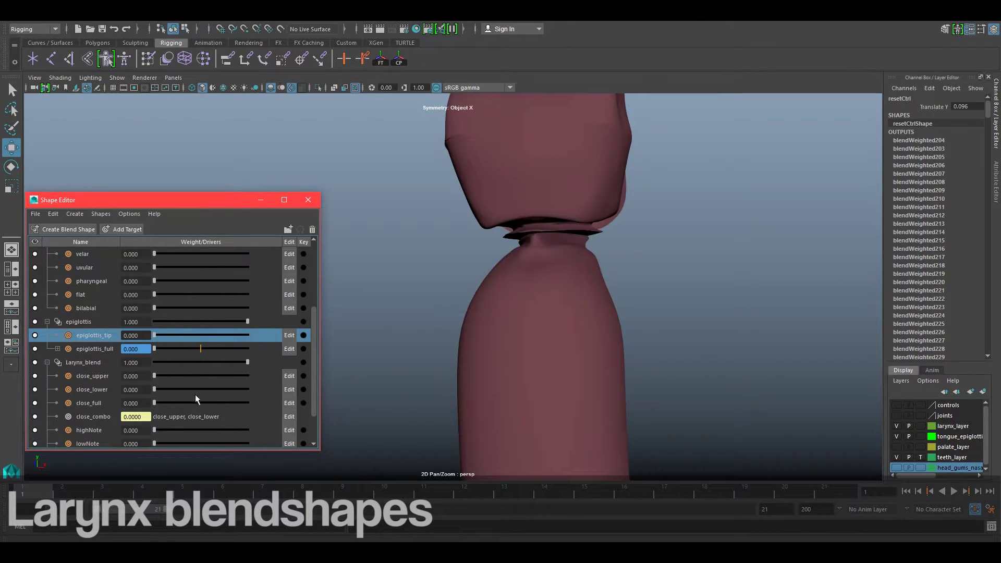
drag(155, 390, 336, 373)
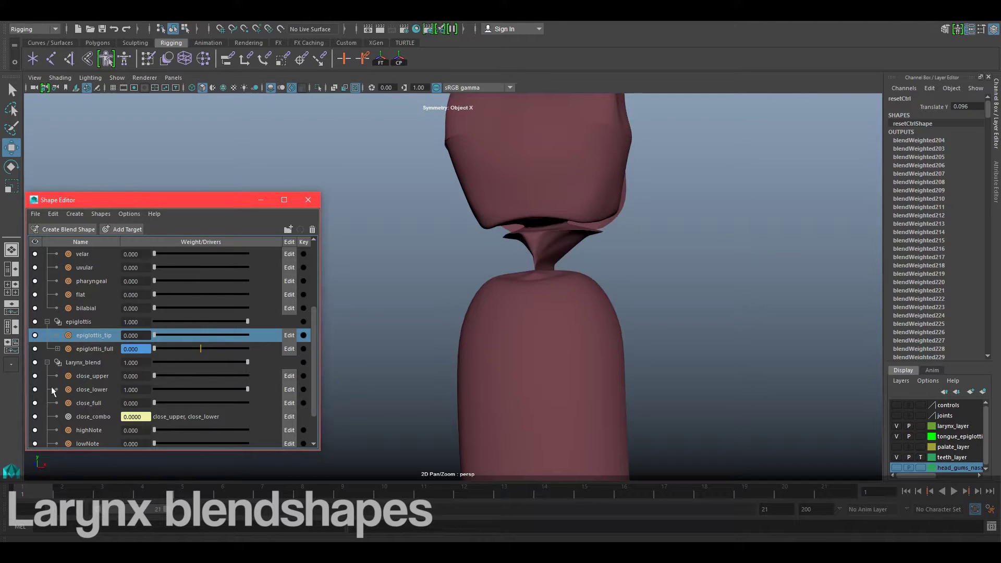
drag(238, 390, 154, 390)
click(302, 415)
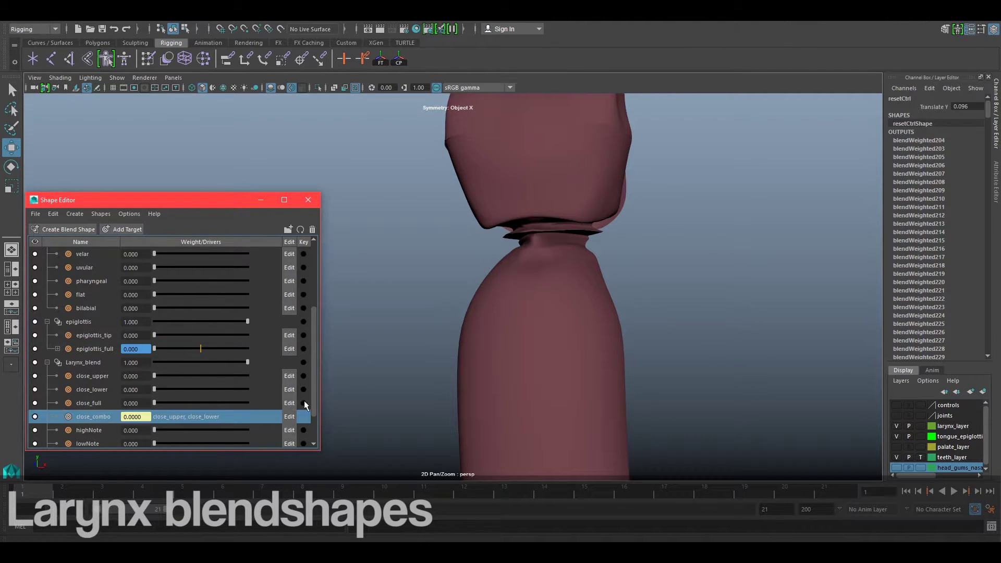
alt+drag(362, 297, 447, 268)
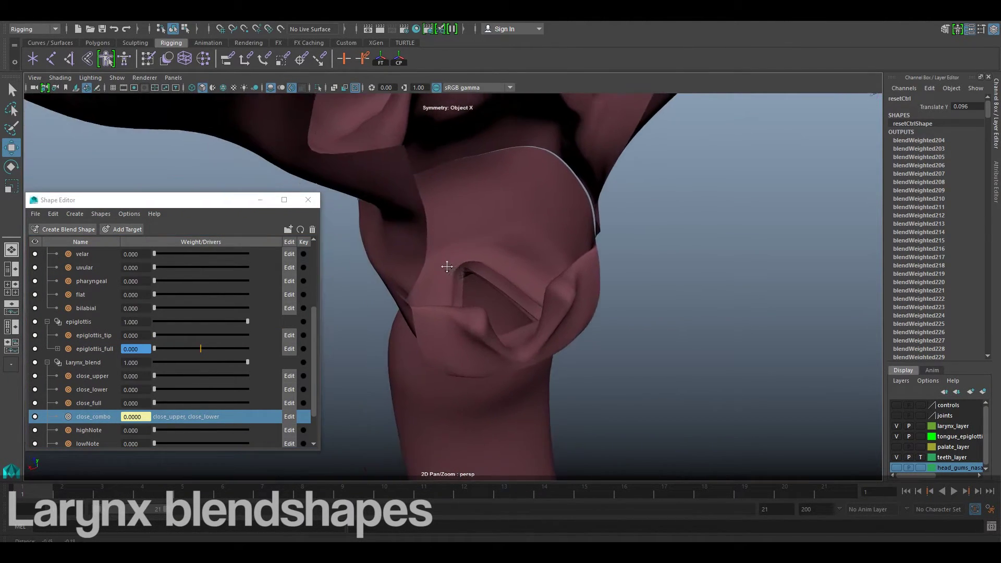
scroll(199, 402, down, 1)
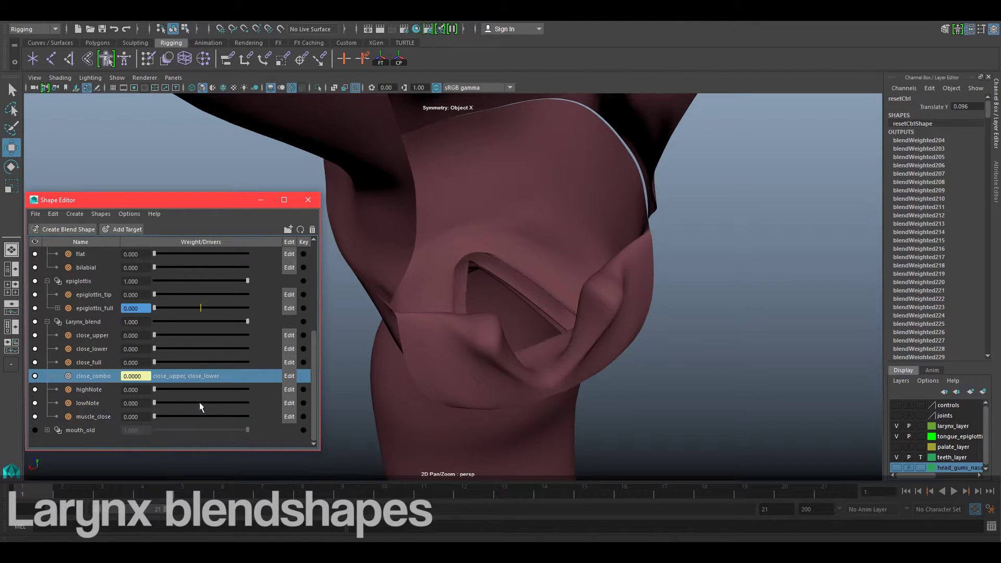
drag(155, 348, 367, 352)
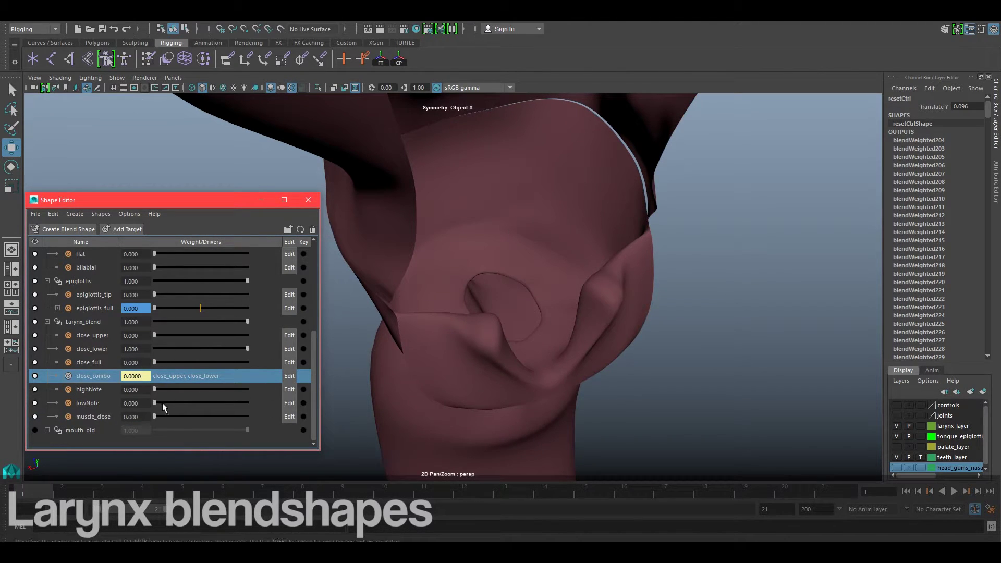
drag(162, 404, 334, 401)
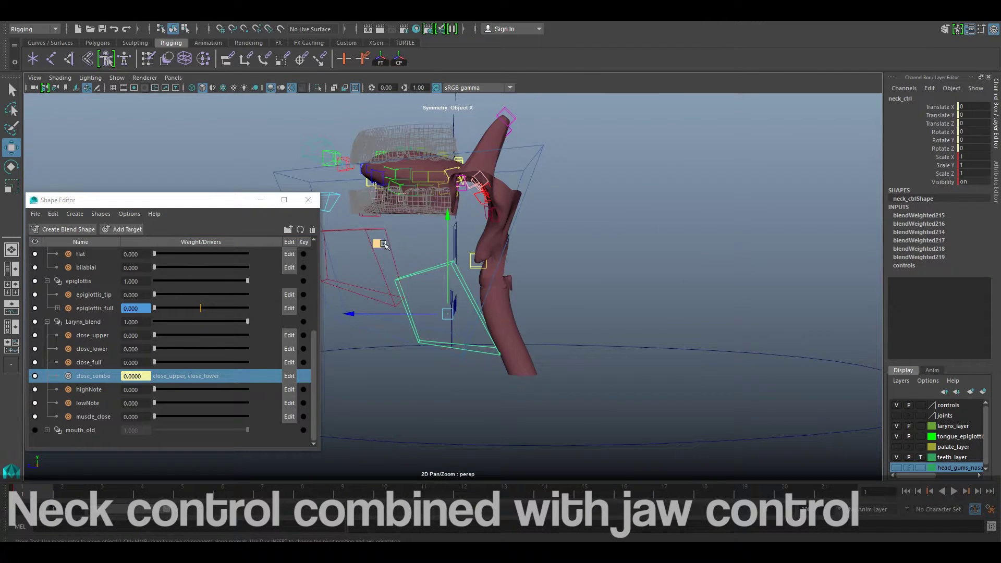
mouse_move(383, 244)
mouse_down()
mouse_move(387, 273)
mouse_move(426, 221)
mouse_move(418, 223)
mouse_up()
Step: Show the head_gums_nasal layer, move the chin control to deform the face, then nudge resetCtrl down
click(896, 467)
scroll(422, 229, down, 3)
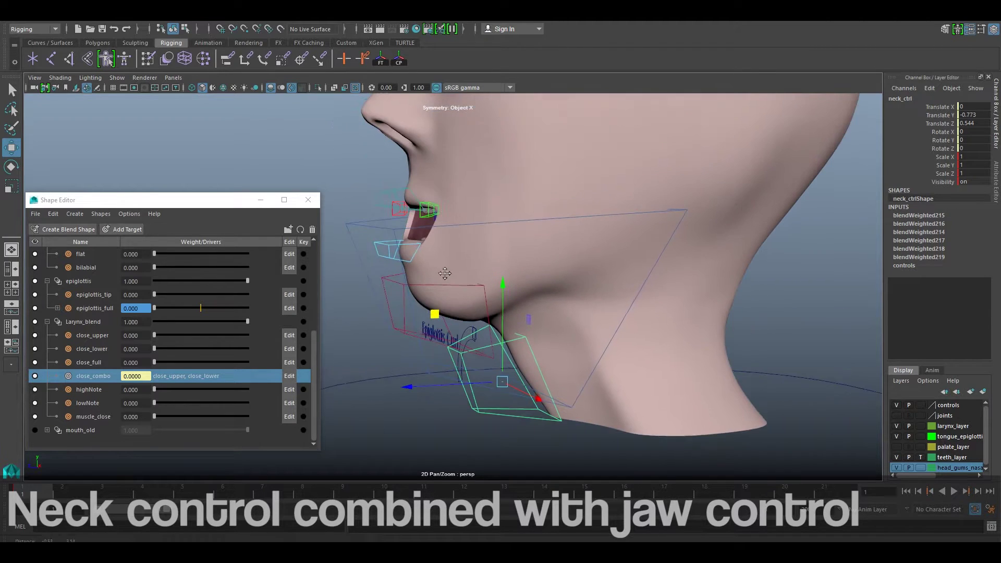
click(429, 287)
drag(351, 257, 388, 224)
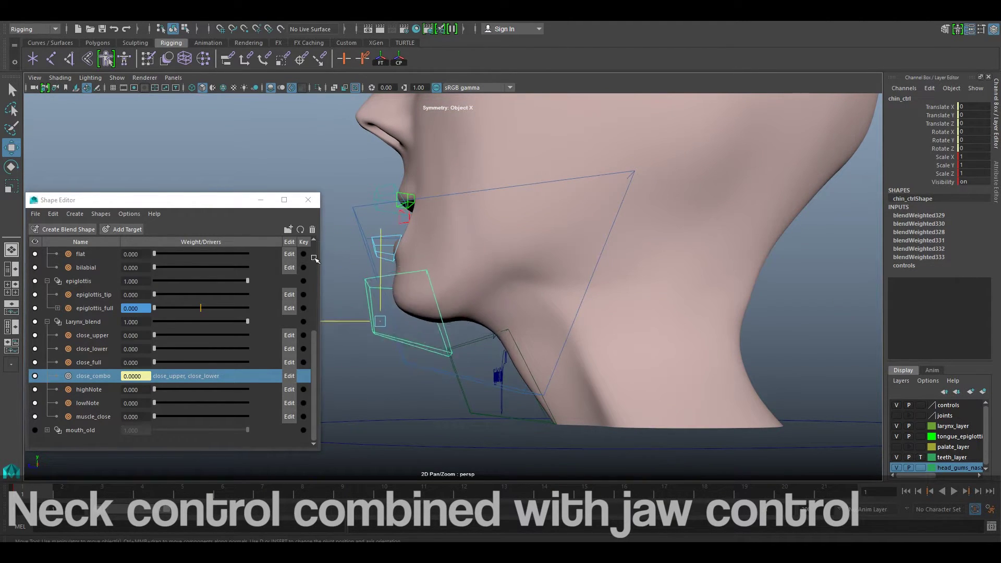
click(408, 140)
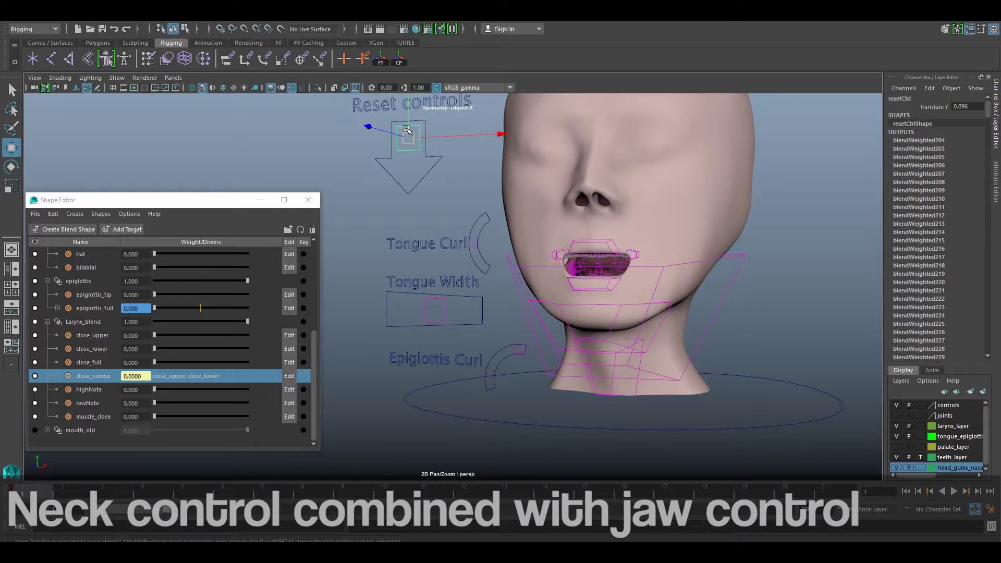
drag(409, 133, 408, 136)
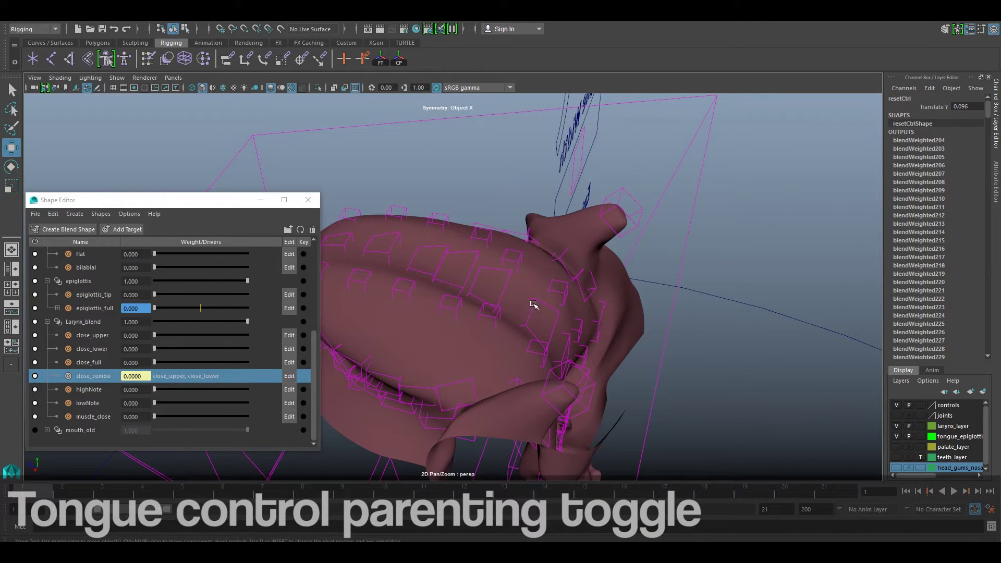
Step: Reposition a tongue control, then rotate ctrl_tongue_5 to curl the tongue
drag(487, 242, 469, 217)
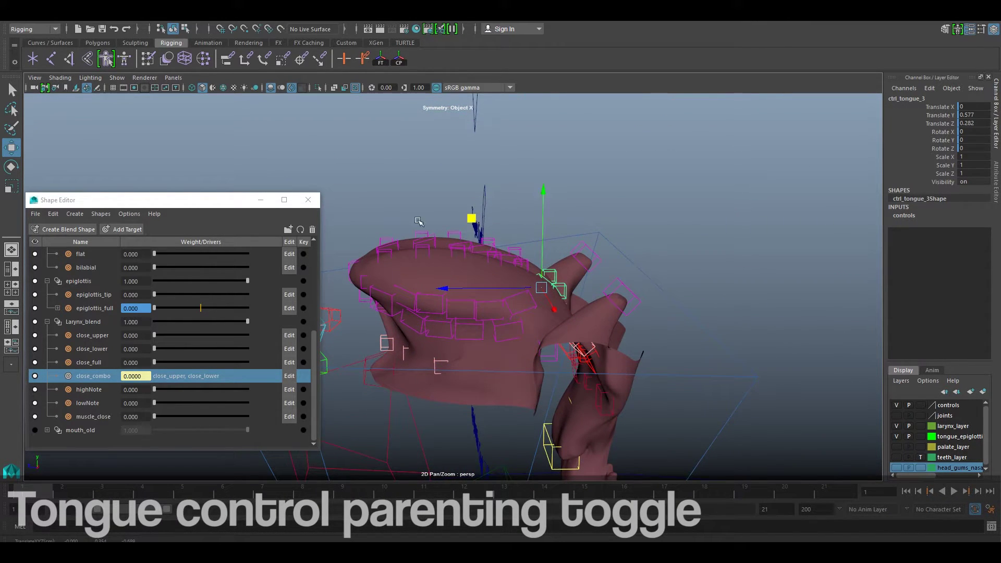
scroll(522, 350, up, 3)
scroll(522, 349, down, 3)
click(261, 199)
click(425, 265)
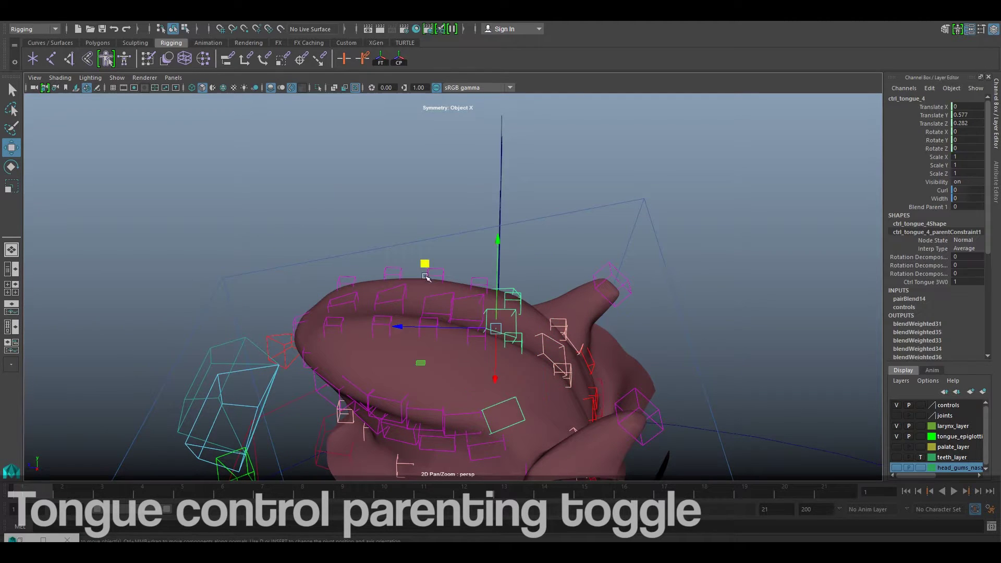
click(448, 305)
key(e)
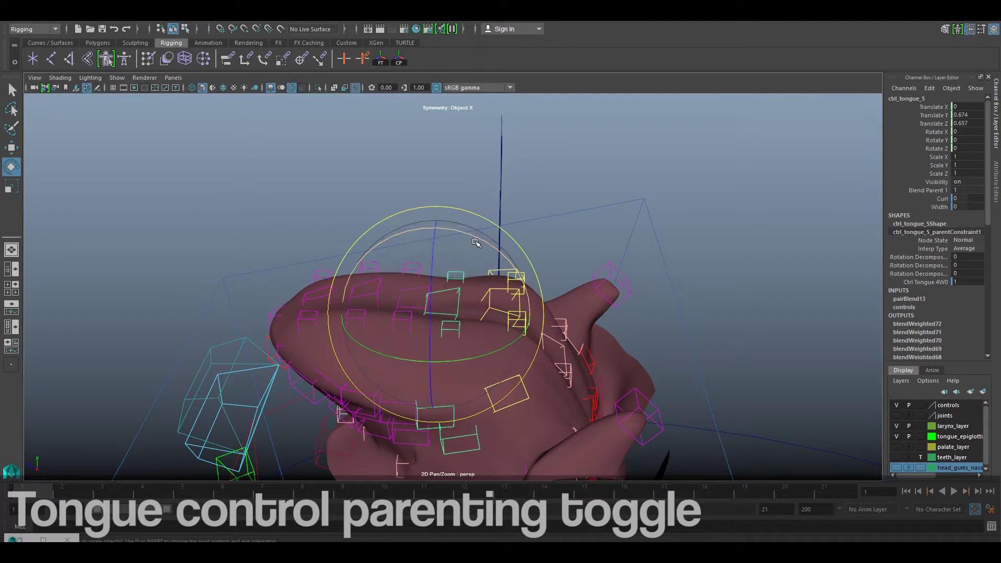
drag(459, 245, 330, 230)
Step: Rotate ctrl_tongue_6 and move ctrl_tongue_7 to bend and reshape the tongue
key(w)
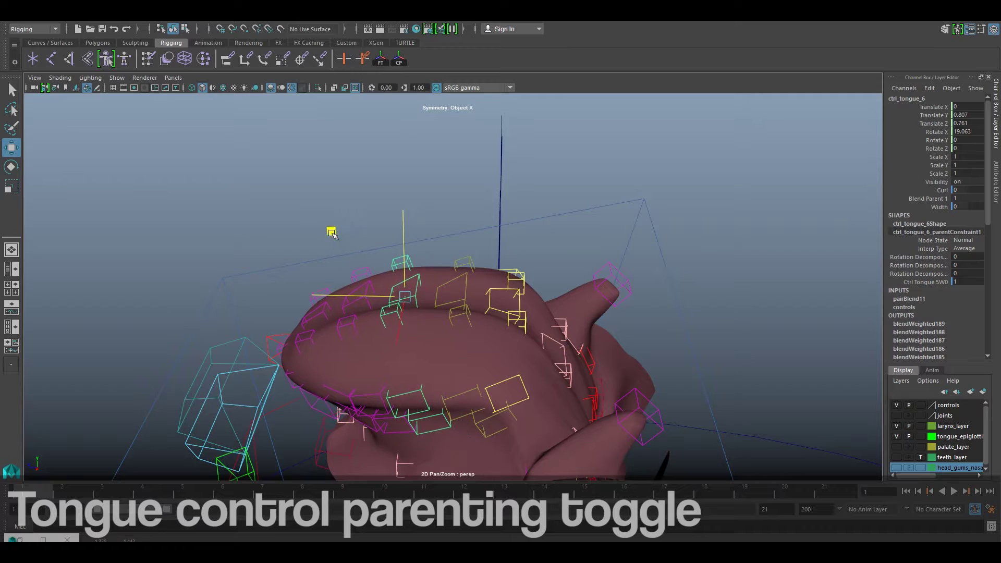
key(e)
click(388, 316)
drag(388, 316, 389, 271)
key(w)
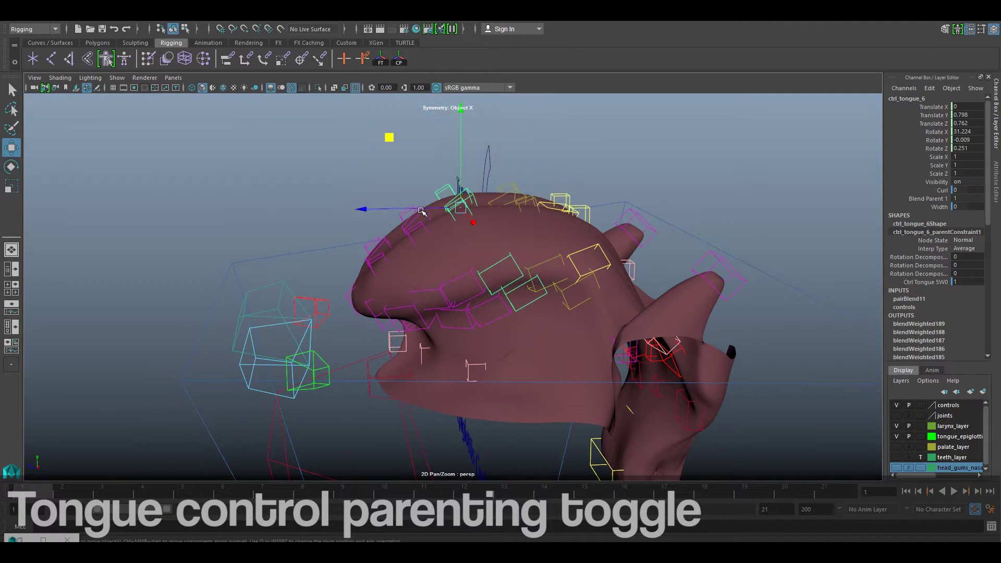
click(409, 235)
mouse_move(364, 156)
mouse_down()
mouse_move(337, 166)
mouse_move(328, 154)
mouse_move(308, 247)
mouse_up()
key(e)
key(w)
click(311, 233)
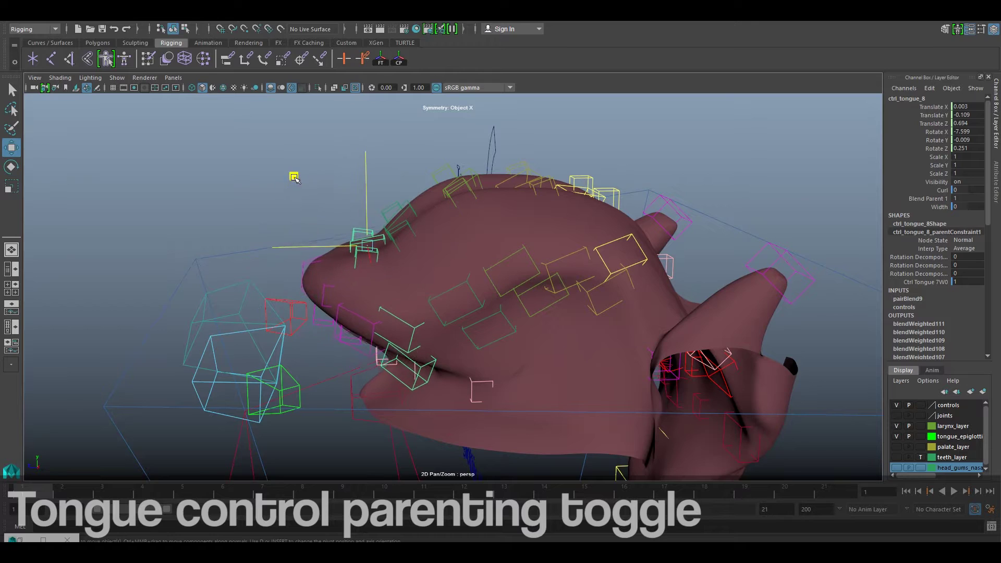
click(309, 260)
Step: Set the jaw control's Parent Tongue Ctrls attribute to 0
mouse_move(233, 210)
alt+mouse_down()
mouse_move(460, 164)
mouse_move(457, 107)
mouse_move(519, 272)
mouse_move(364, 209)
alt+mouse_up()
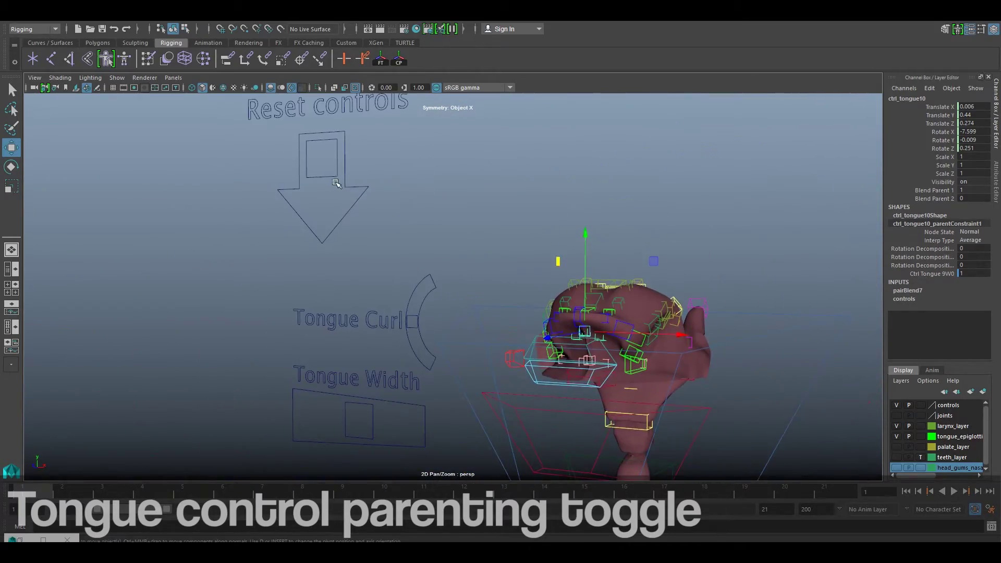
click(321, 155)
alt+drag(321, 155, 396, 219)
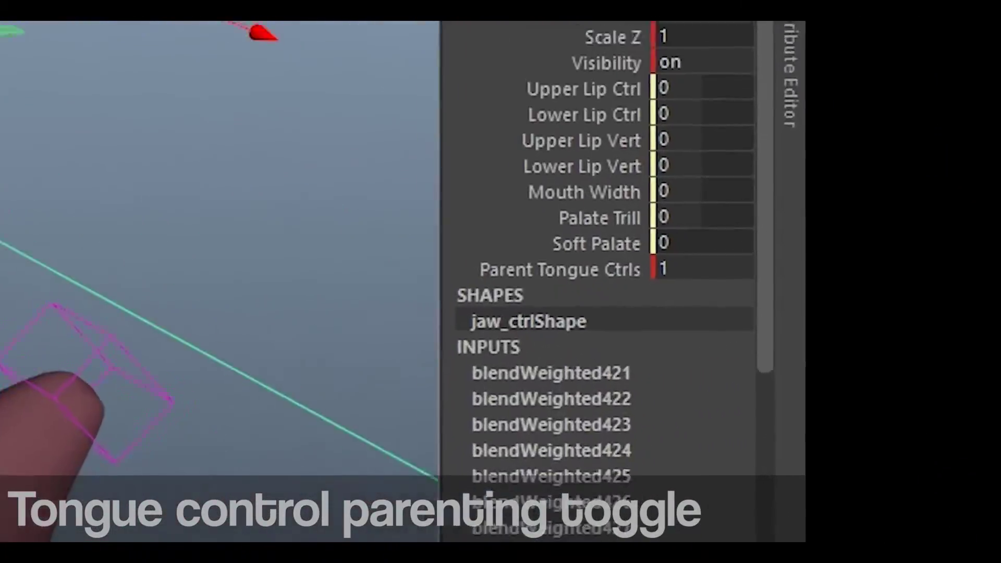
click(363, 284)
click(482, 282)
text(0)
key(Return)
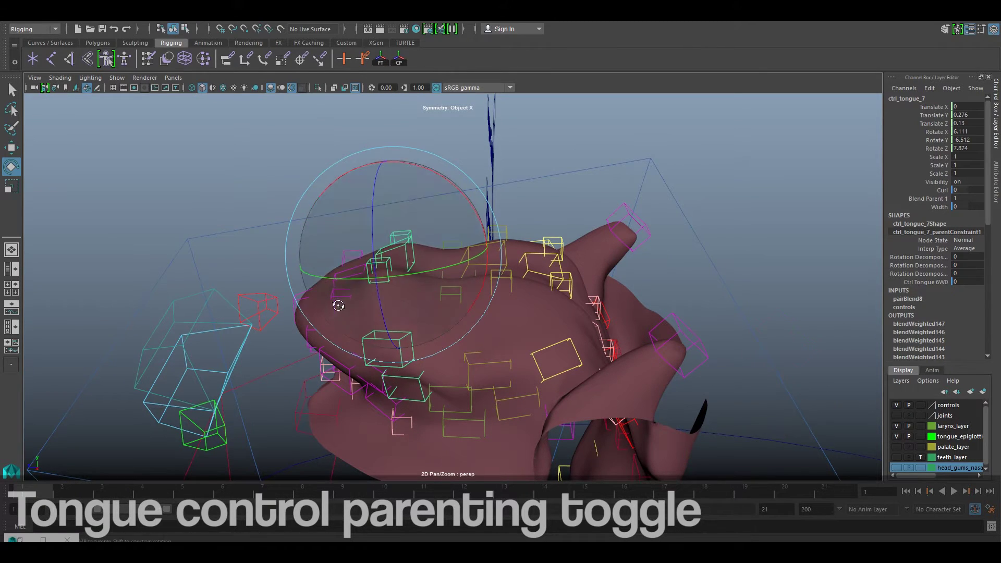
Step: Move ctrl_tongue_9 to shift the tongue, then select the Reset controls arrow
click(555, 319)
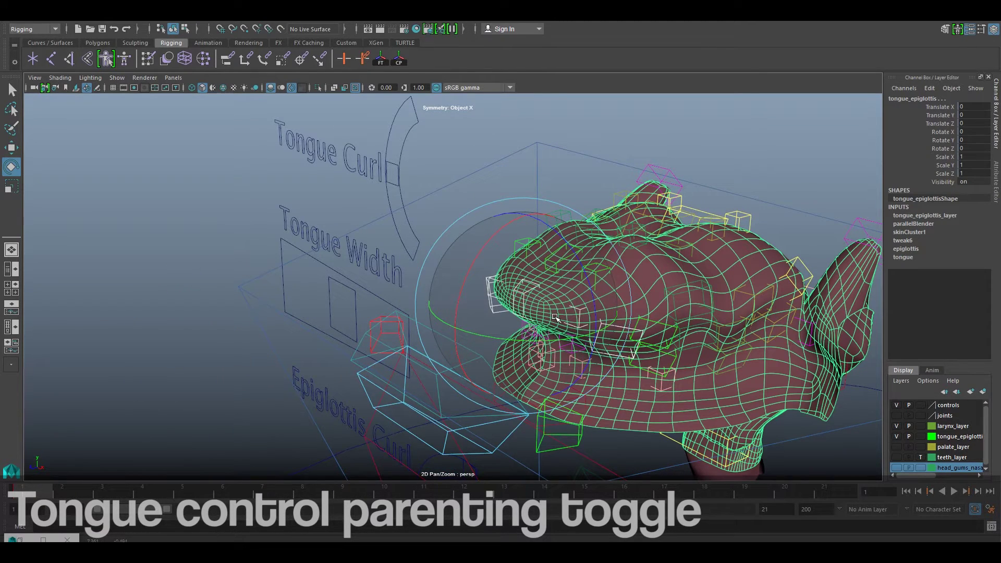
click(519, 292)
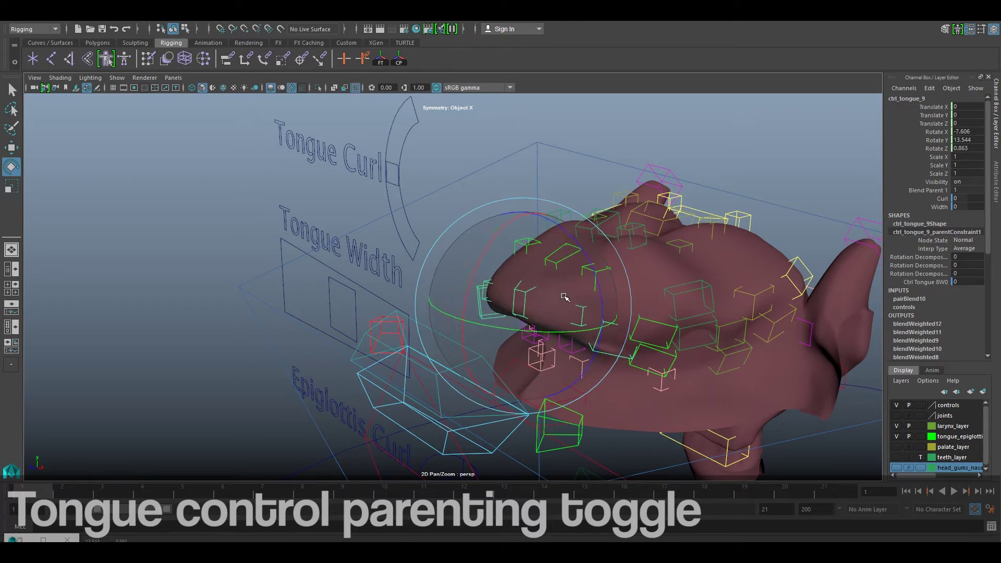
key(w)
drag(521, 313, 526, 334)
alt+drag(553, 292, 511, 183)
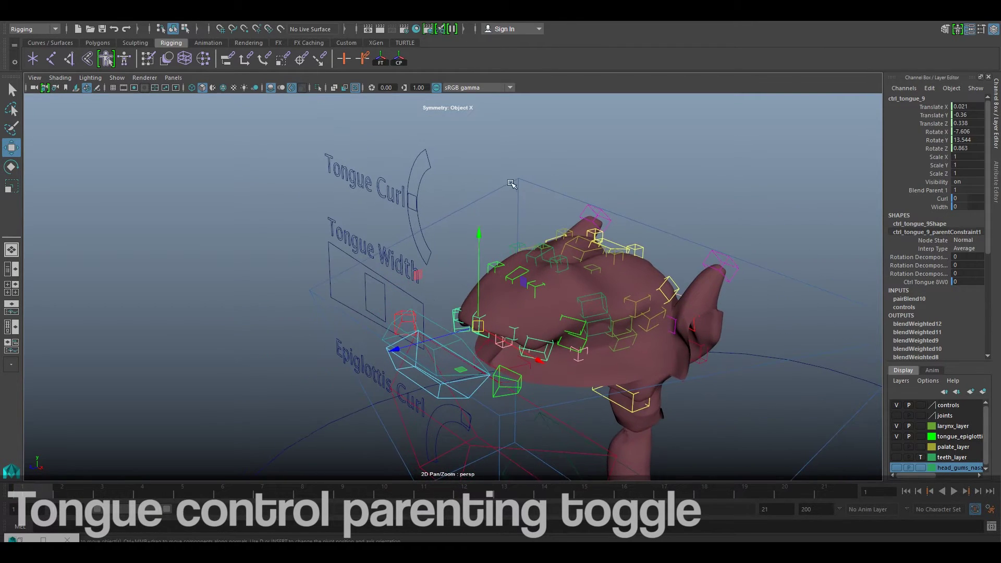
click(693, 174)
click(775, 154)
mouse_move(775, 154)
alt+mouse_down()
mouse_move(462, 215)
mouse_move(362, 161)
alt+mouse_up()
click(333, 143)
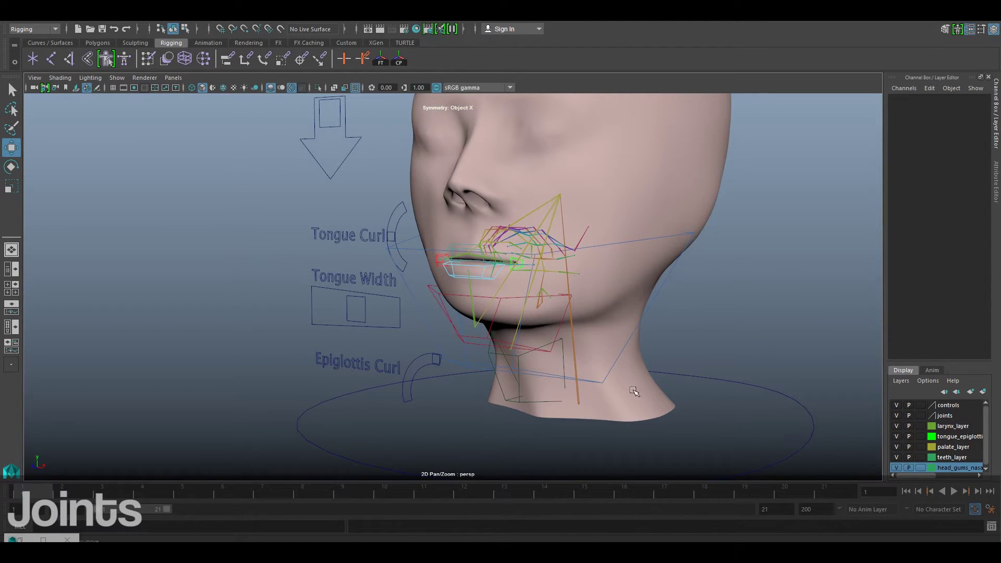
alt+drag(634, 391, 436, 382)
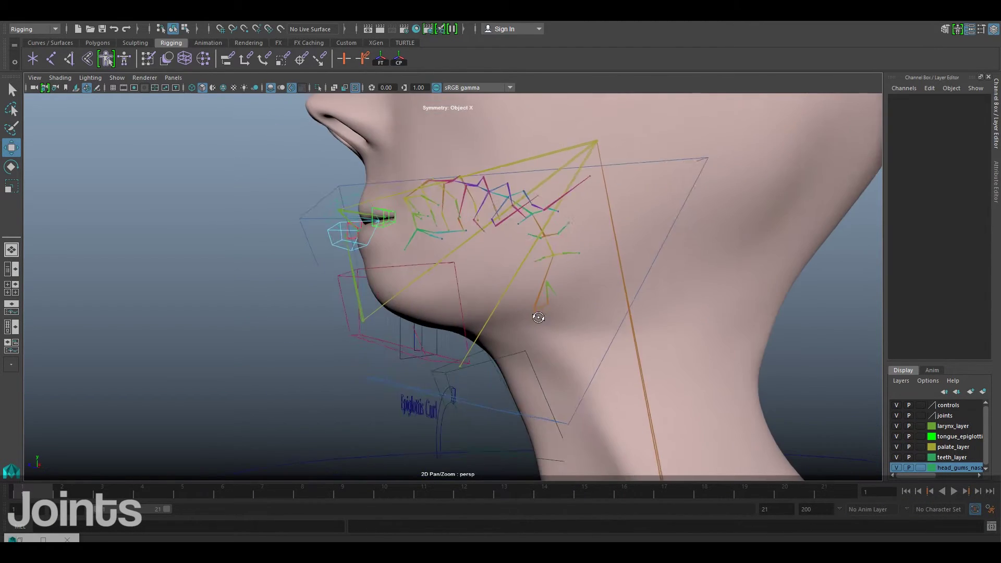
click(569, 413)
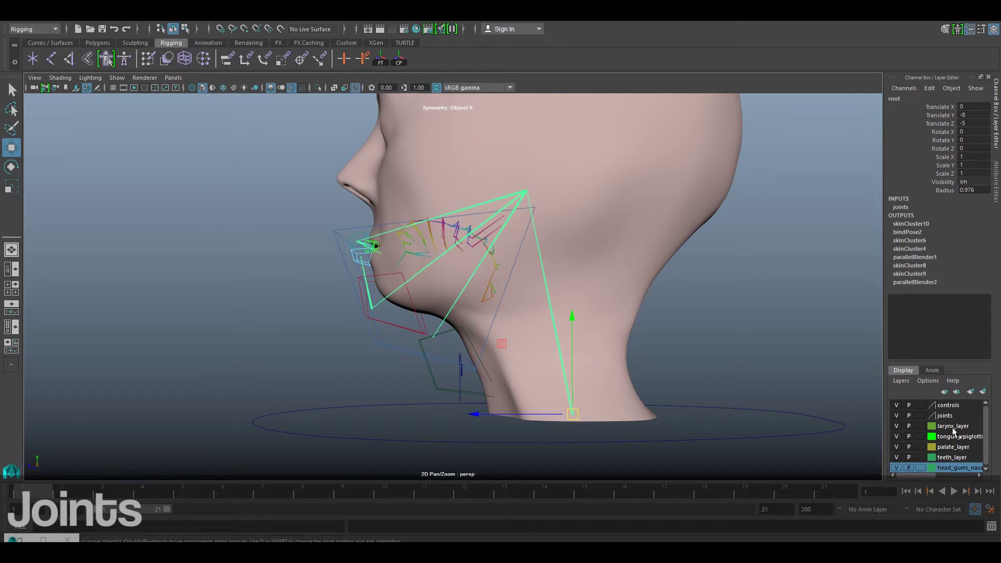
click(897, 468)
click(525, 323)
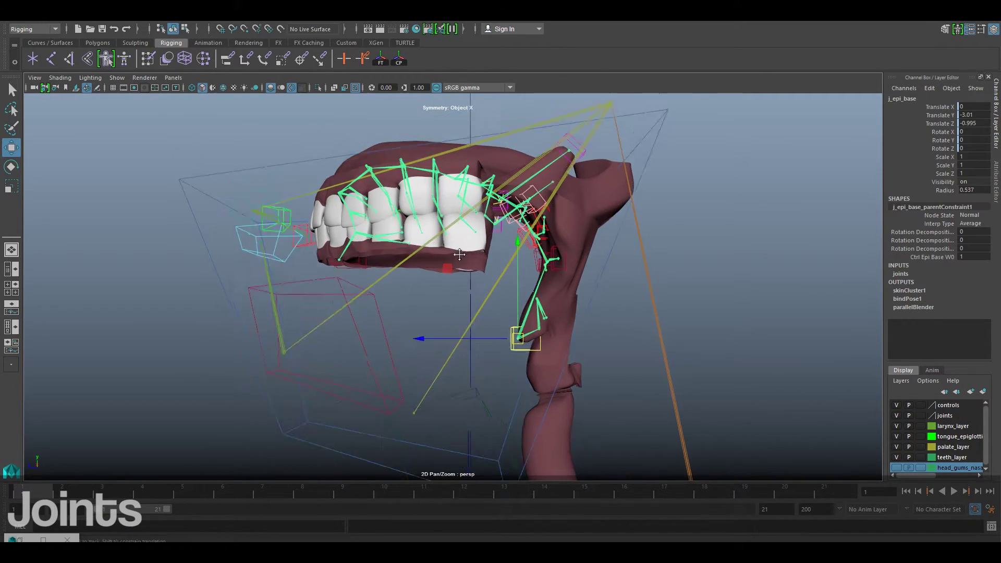
alt+drag(525, 324, 516, 291)
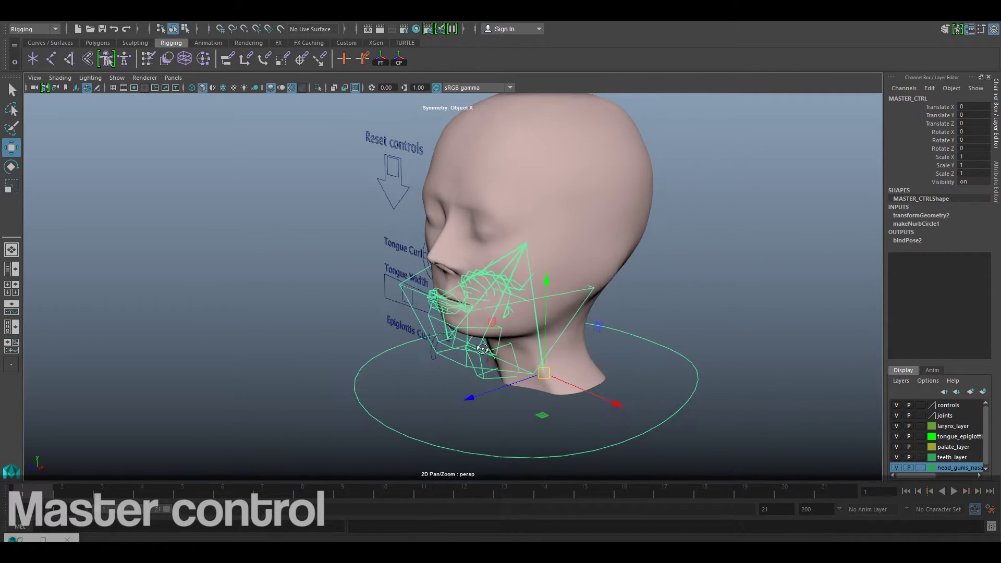
alt+drag(482, 349, 780, 361)
mouse_move(520, 359)
mouse_down()
mouse_move(759, 239)
mouse_move(384, 414)
mouse_up()
key(ctrl+z)
key(e)
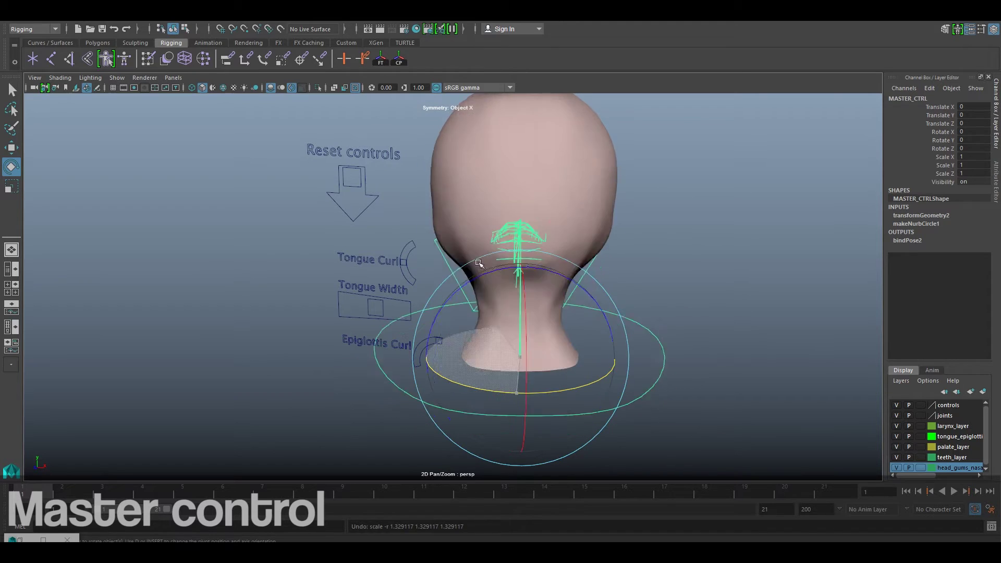
mouse_move(518, 359)
mouse_down()
mouse_move(526, 333)
mouse_move(518, 356)
mouse_up()
key(ctrl+z)
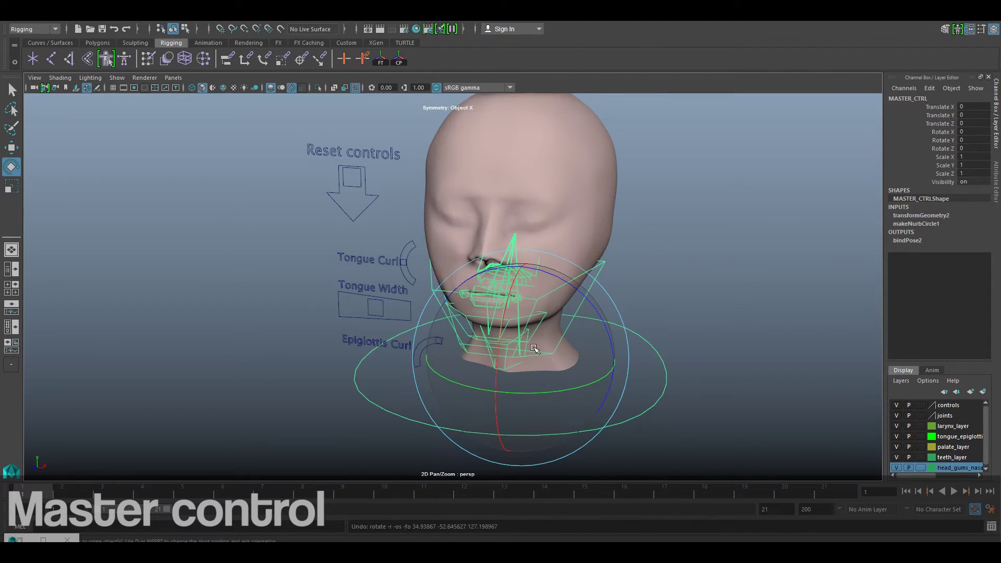
key(w)
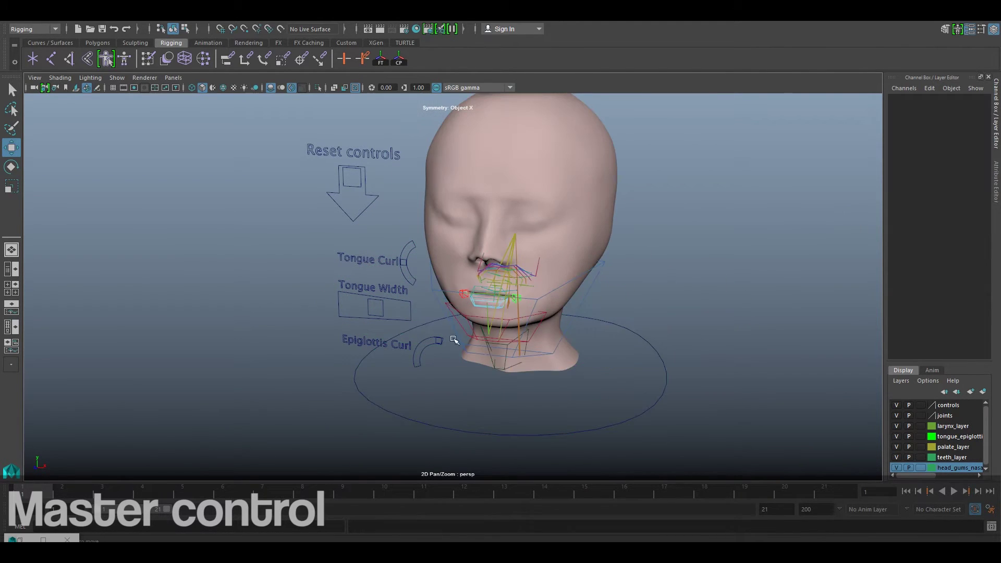
click(896, 416)
click(896, 405)
alt+drag(599, 313, 670, 346)
click(670, 346)
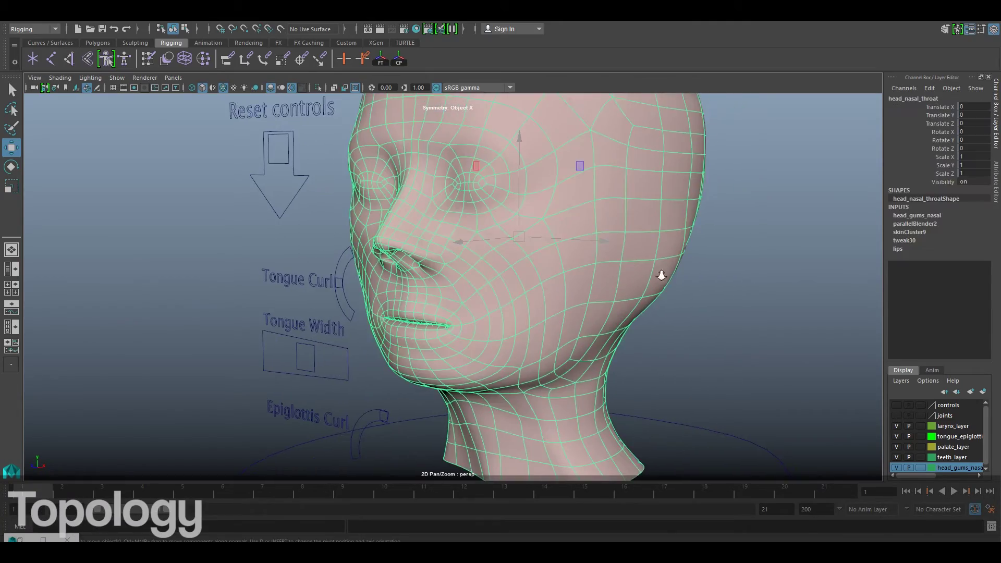
mouse_move(661, 272)
alt+mouse_down()
mouse_move(707, 274)
mouse_move(808, 310)
mouse_move(599, 251)
alt+mouse_up()
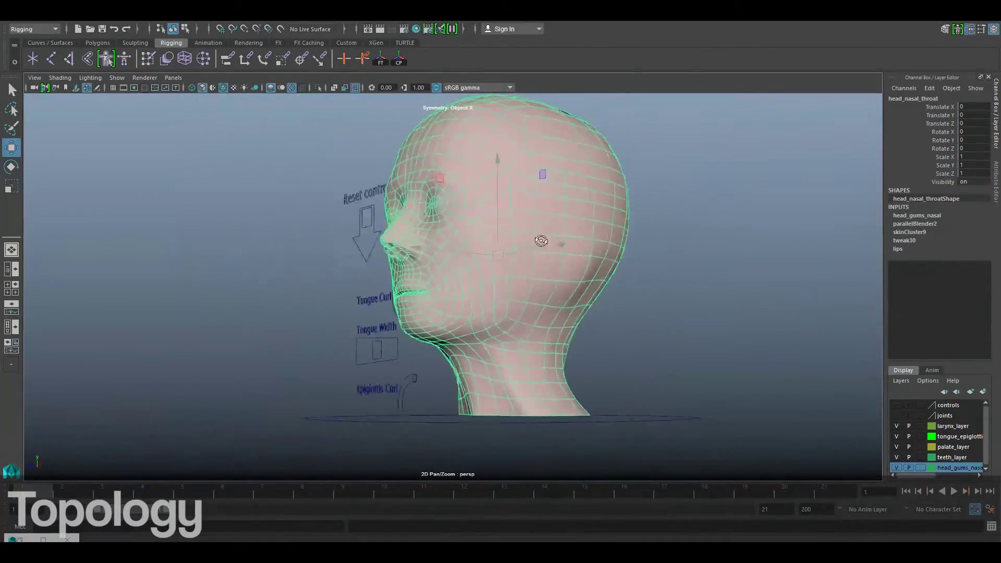
click(896, 468)
alt+drag(521, 313, 413, 361)
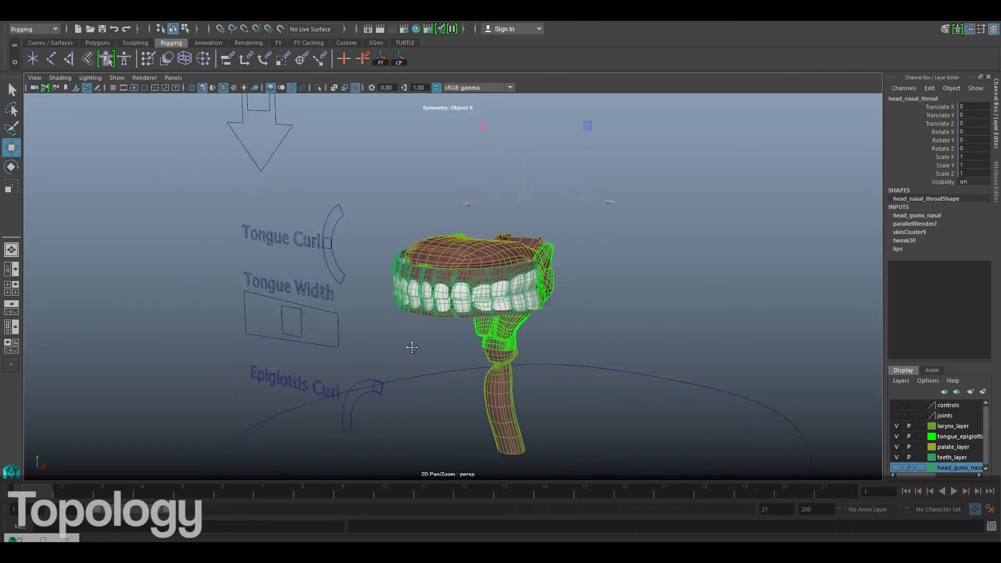
scroll(486, 254, up, 3)
click(486, 254)
alt+drag(485, 255, 573, 292)
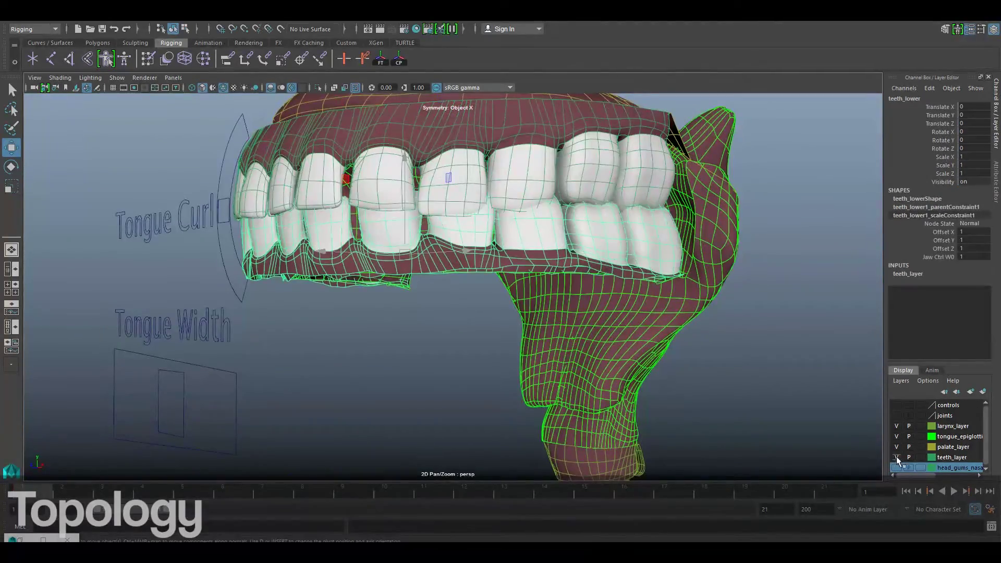
click(896, 457)
mouse_move(469, 260)
alt+mouse_down()
mouse_move(330, 346)
mouse_move(406, 271)
alt+mouse_up()
click(417, 286)
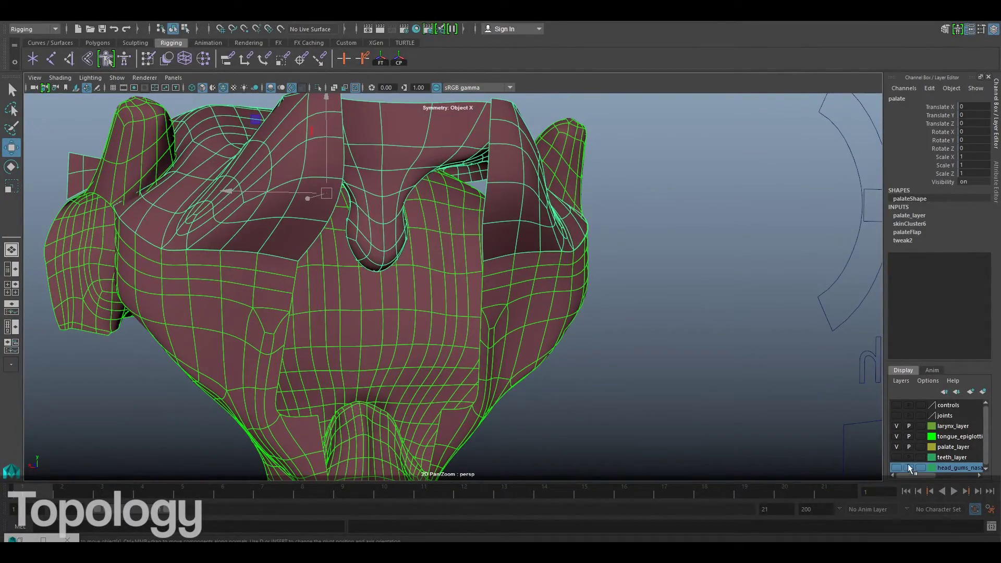
click(896, 447)
mouse_move(521, 261)
alt+mouse_down()
mouse_move(658, 279)
mouse_move(398, 315)
mouse_move(601, 322)
alt+mouse_up()
key(f)
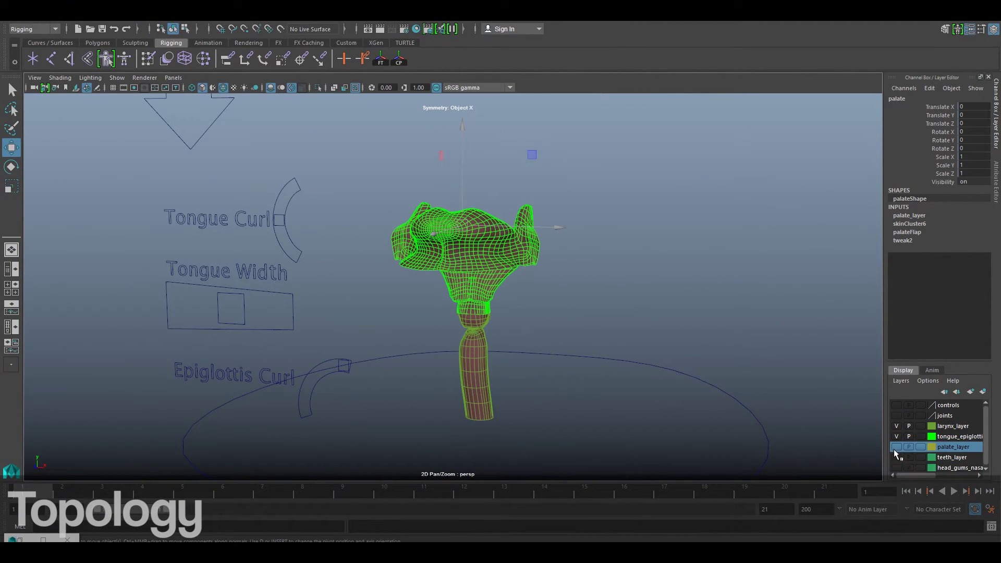
click(896, 457)
click(896, 467)
key(a)
click(240, 107)
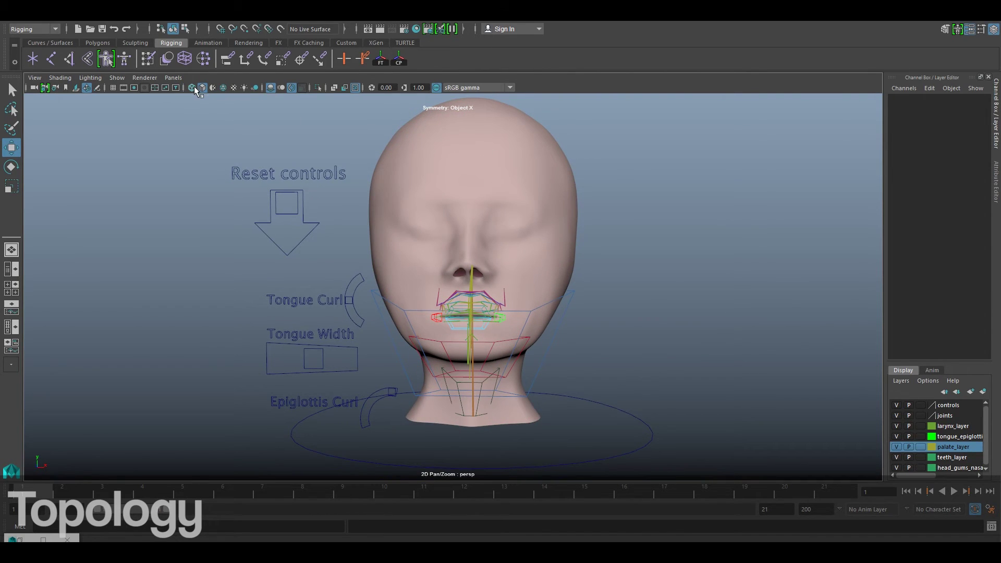
click(191, 87)
key(5)
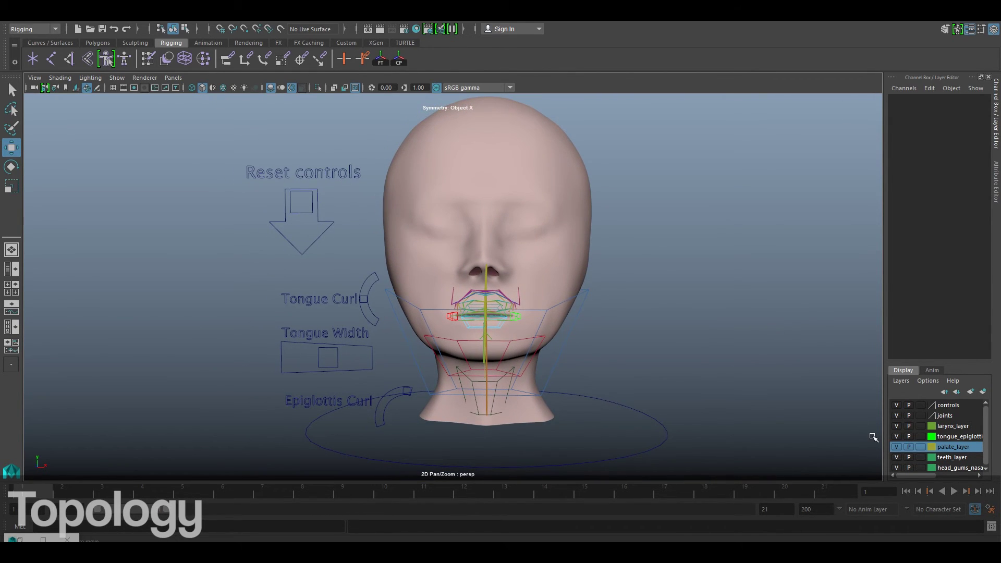